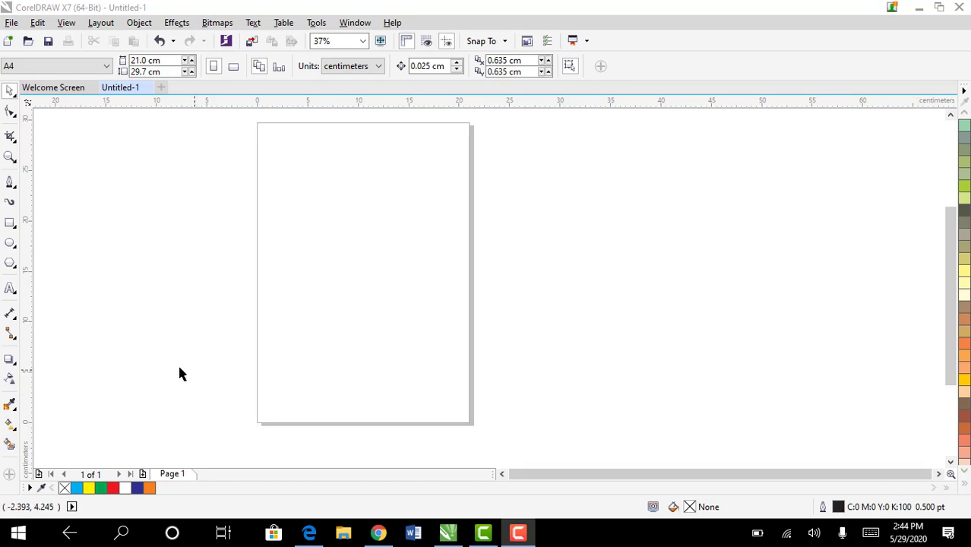
# - Draw a circle about 10.9 cm in diameter in the middle of the page
pyautogui.click(10, 244)
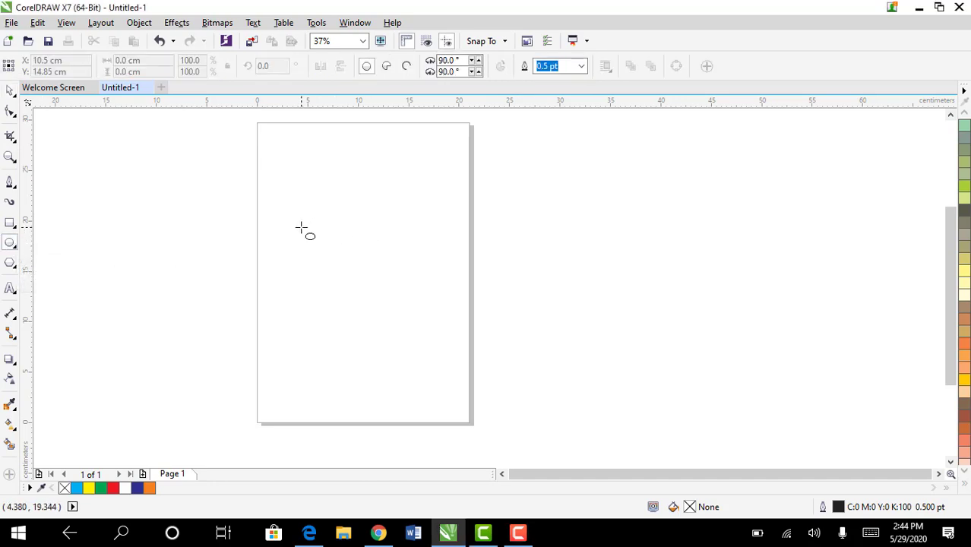
pyautogui.moveTo(301, 228); pyautogui.dragTo(411, 282)
pyautogui.press('ctrl')
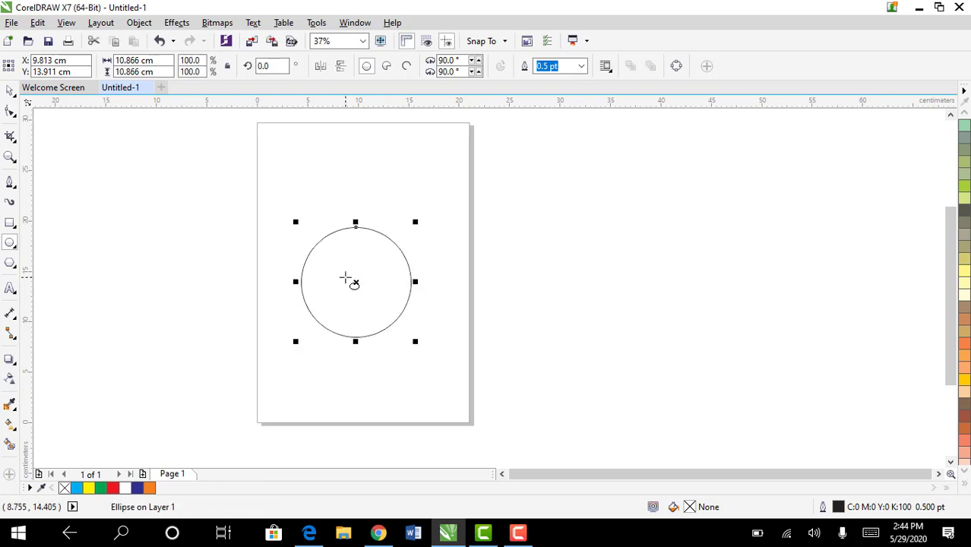
pyautogui.moveTo(334, 264); pyautogui.dragTo(374, 291)
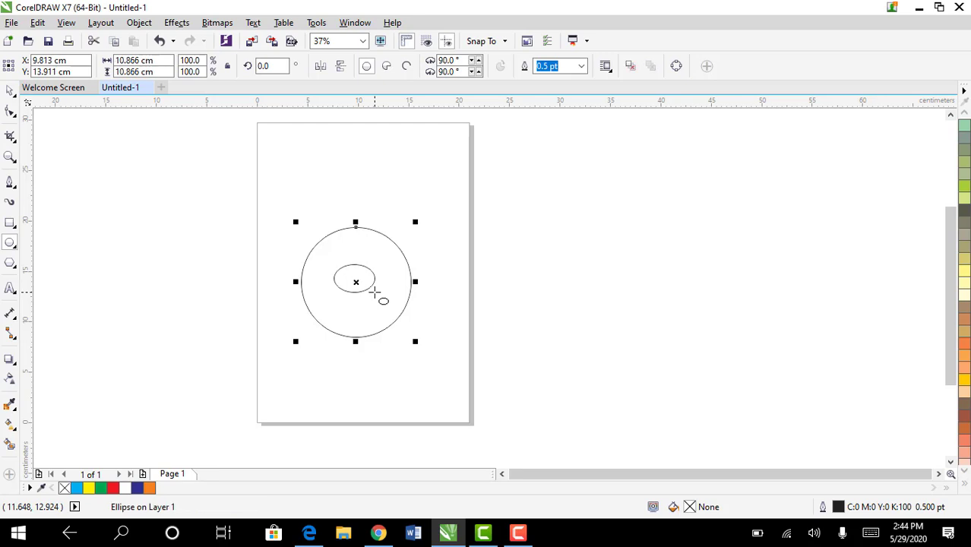
pyautogui.press('Delete')
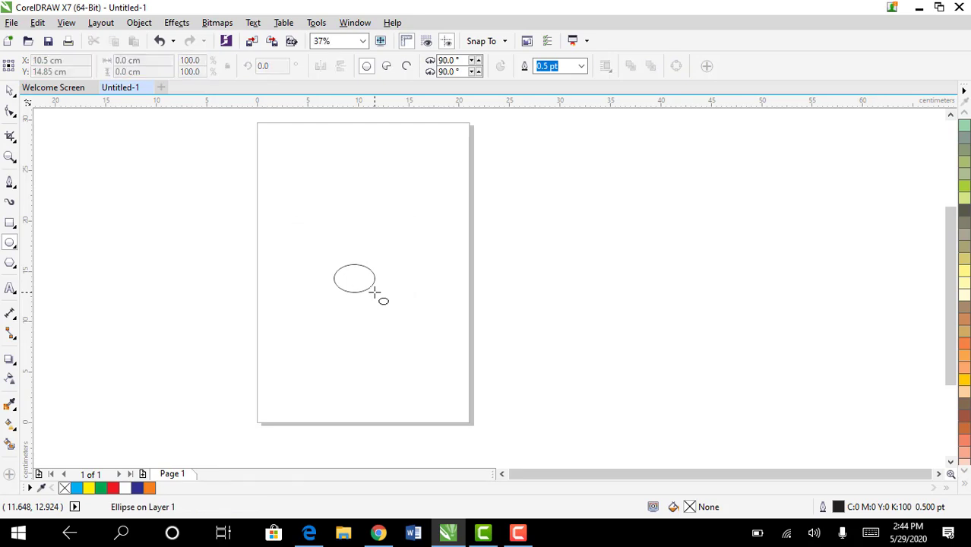
pyautogui.hotkey('ctrl', 'z')
pyautogui.click(356, 283)
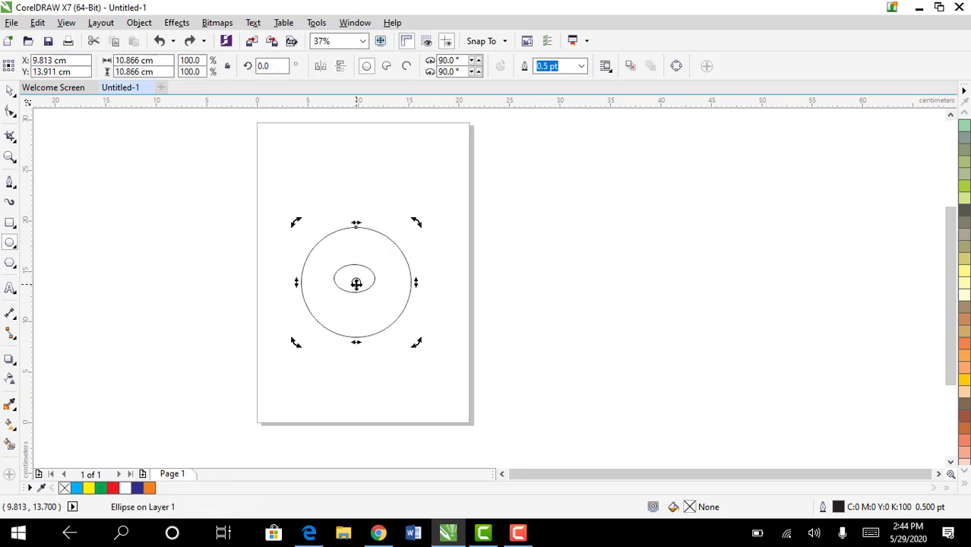
pyautogui.click(354, 292)
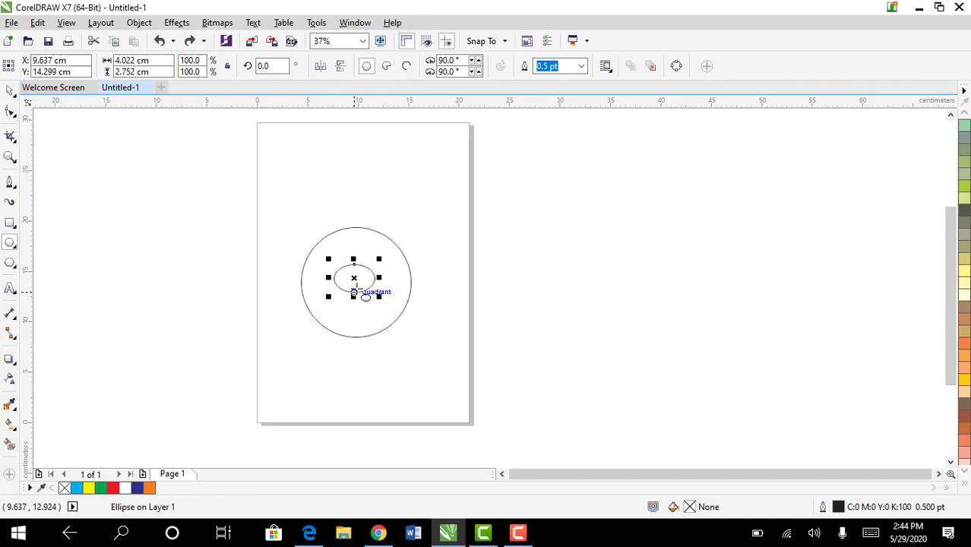
pyautogui.press('Delete')
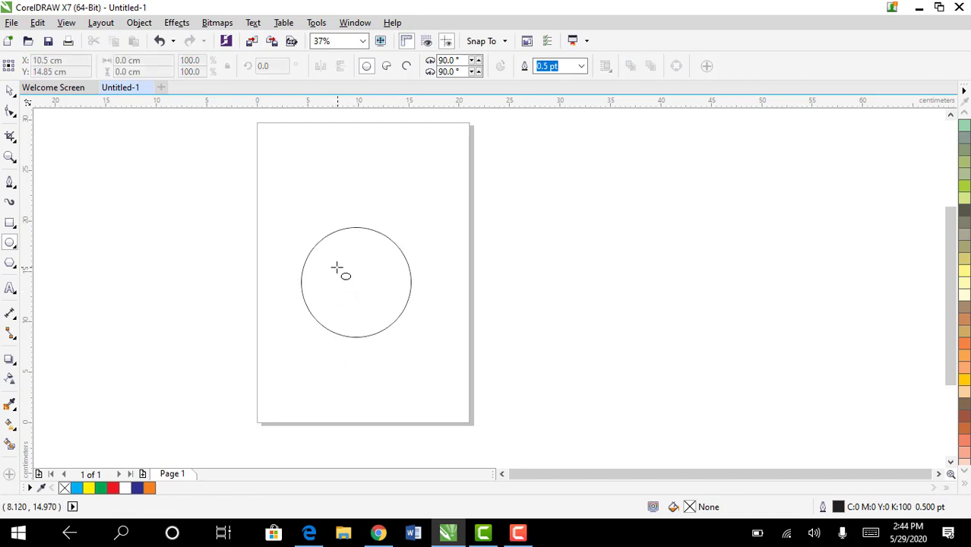
pyautogui.moveTo(337, 267); pyautogui.dragTo(377, 291)
pyautogui.press('Delete')
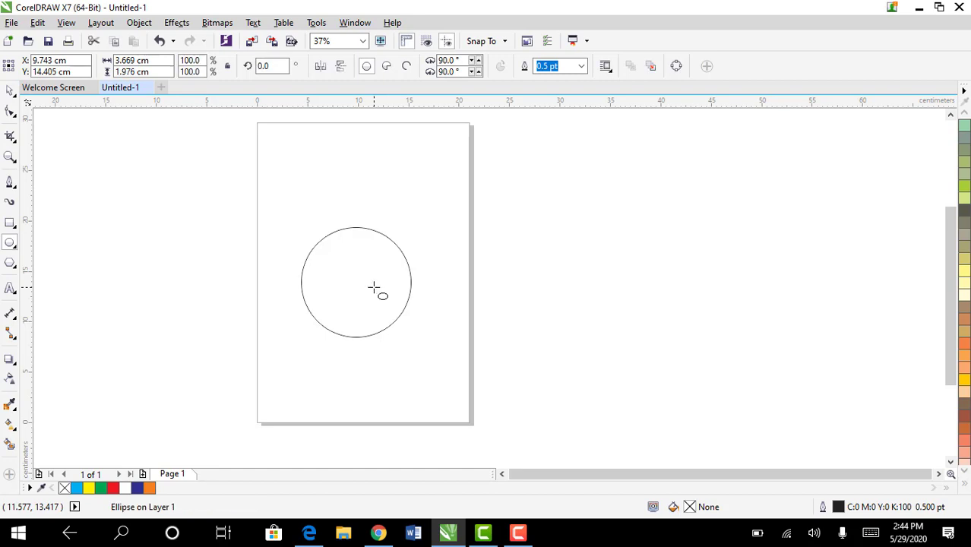
# - Duplicate the large circle and scale the copy down to about 6.4 cm, concentric with the original
pyautogui.click(10, 91)
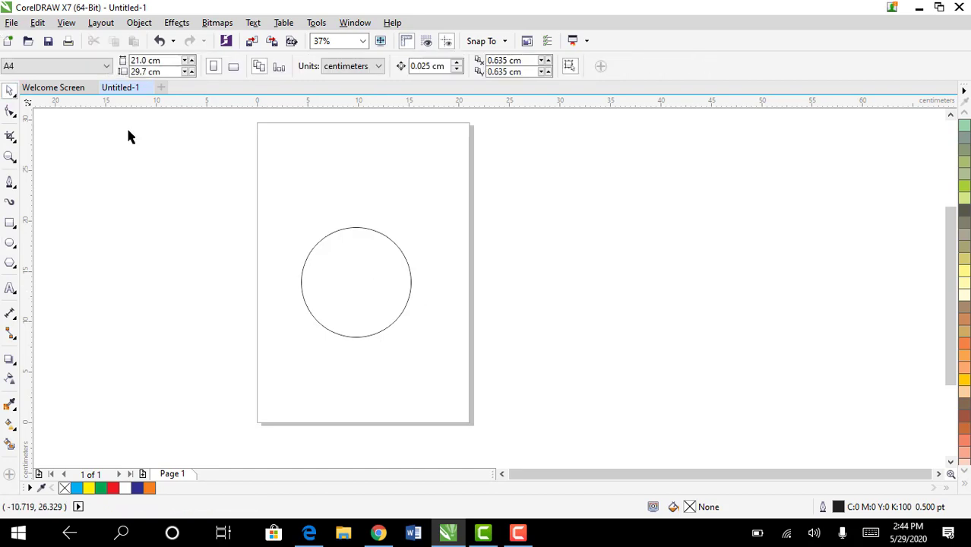
pyautogui.click(385, 241)
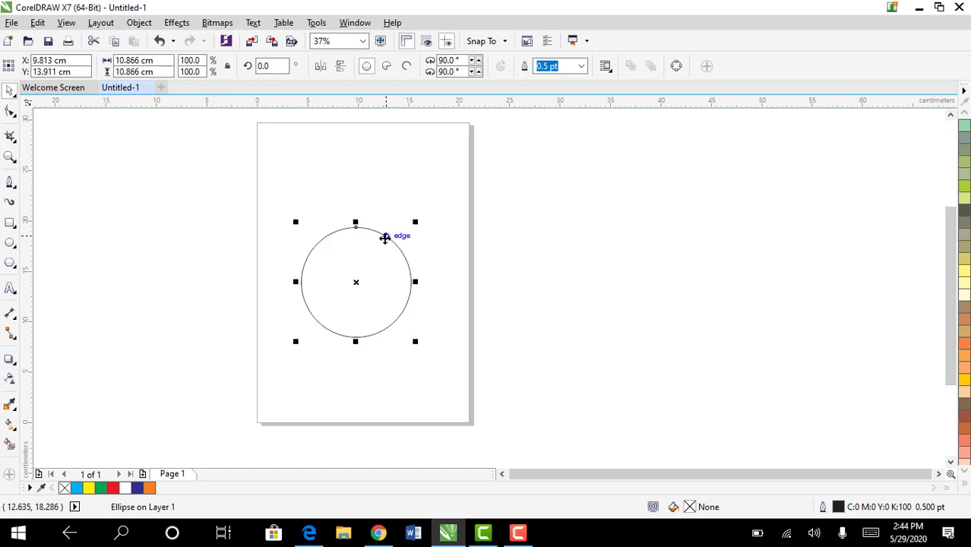
pyautogui.moveTo(384, 236); pyautogui.dragTo(374, 247)
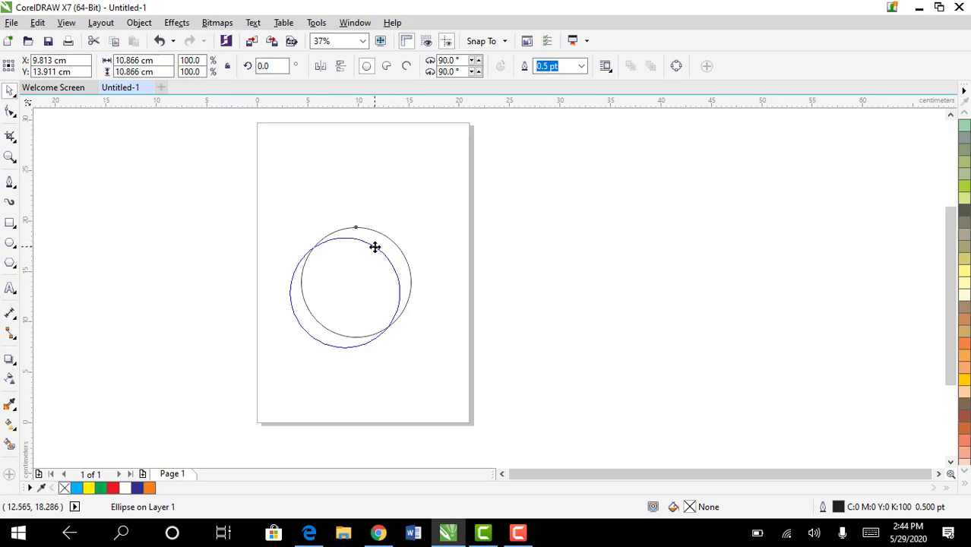
pyautogui.moveTo(374, 247); pyautogui.dragTo(376, 247)
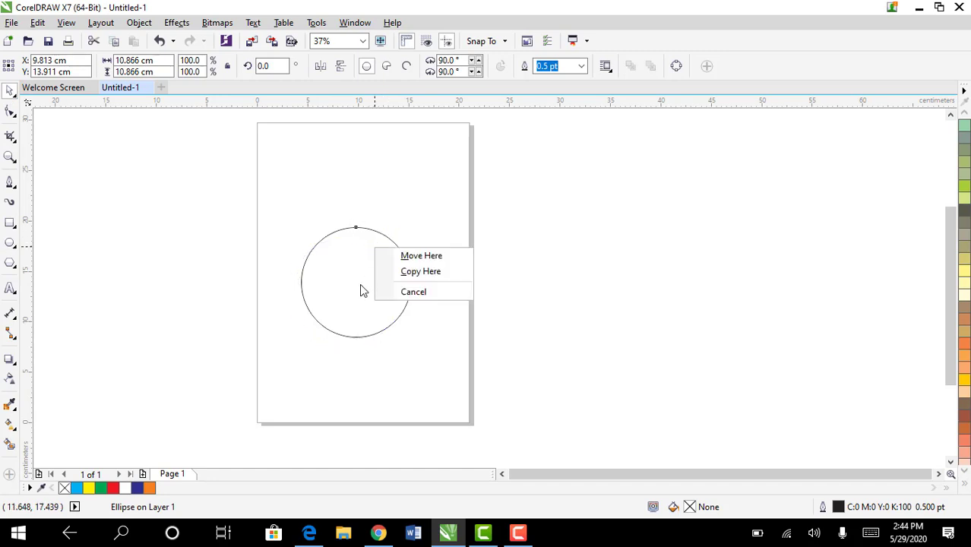
pyautogui.click(416, 275)
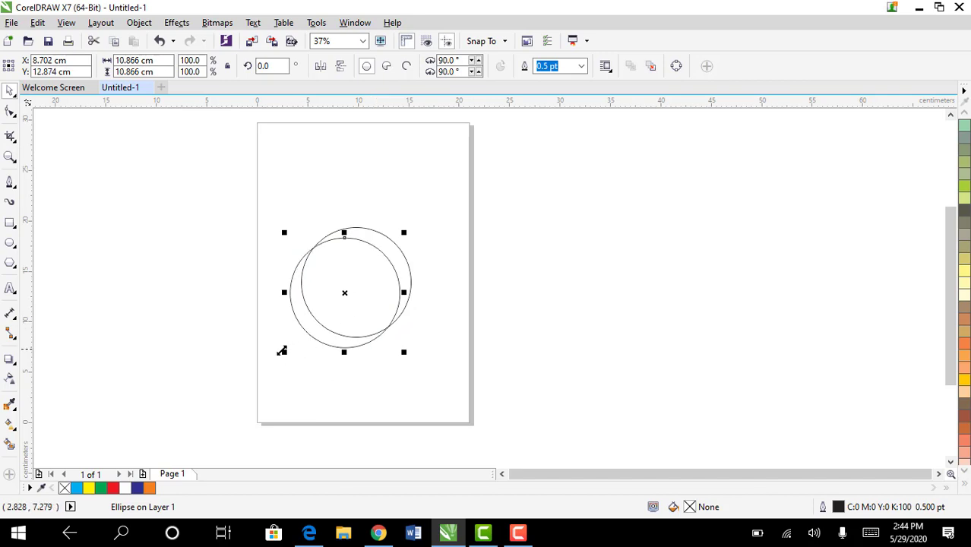
pyautogui.moveTo(283, 350); pyautogui.dragTo(329, 308)
pyautogui.moveTo(370, 270); pyautogui.dragTo(358, 282)
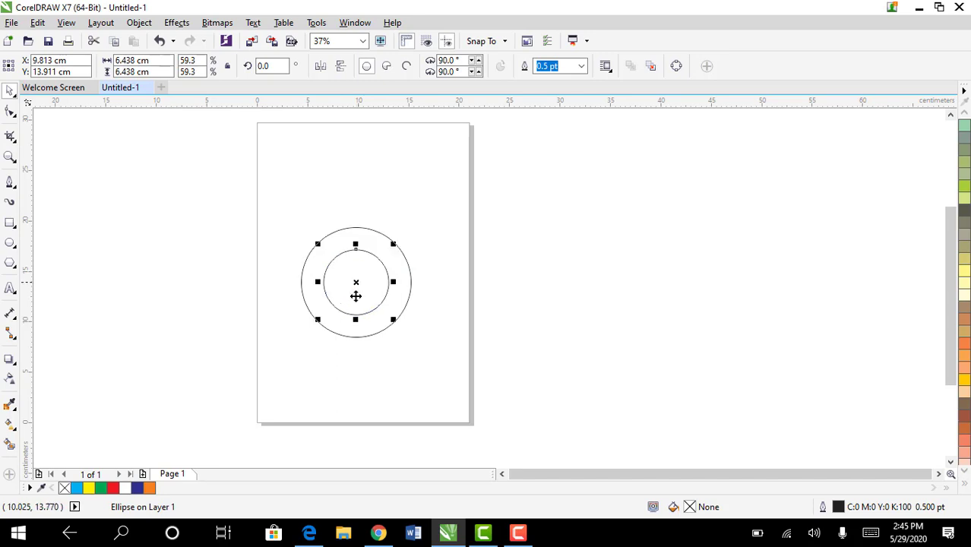
# - Shrink the inner circle to about 3.4 cm and add a concentric copy about 1.7 cm wide inside it
pyautogui.moveTo(393, 318); pyautogui.dragTo(298, 303)
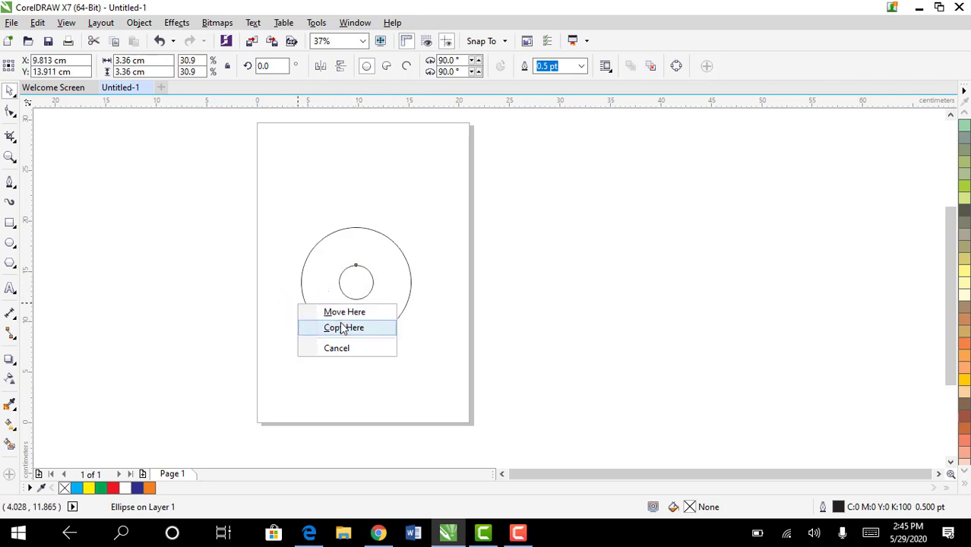
pyautogui.click(342, 328)
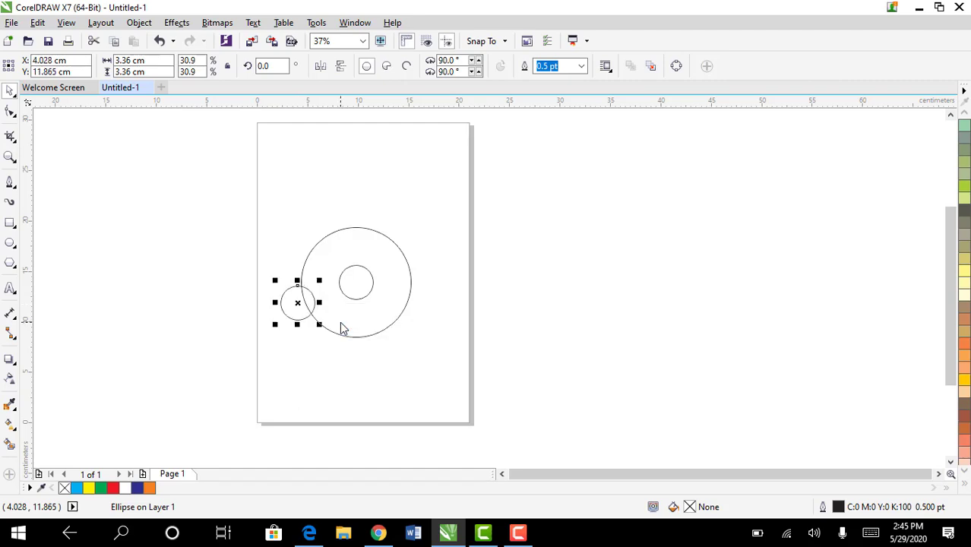
pyautogui.moveTo(320, 326); pyautogui.dragTo(357, 283)
pyautogui.click(545, 307)
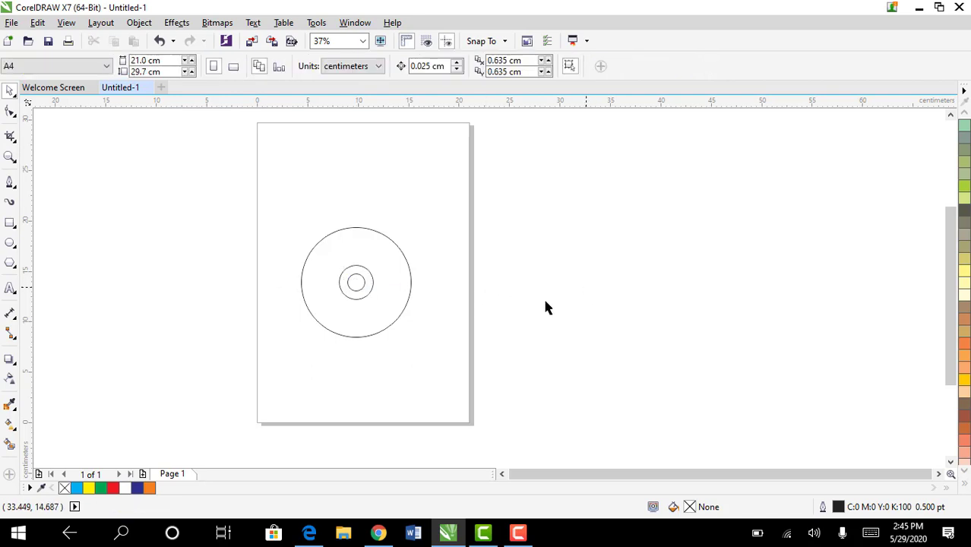
# - Enlarge the innermost circle about its centre to about 2.1 cm
pyautogui.click(358, 285)
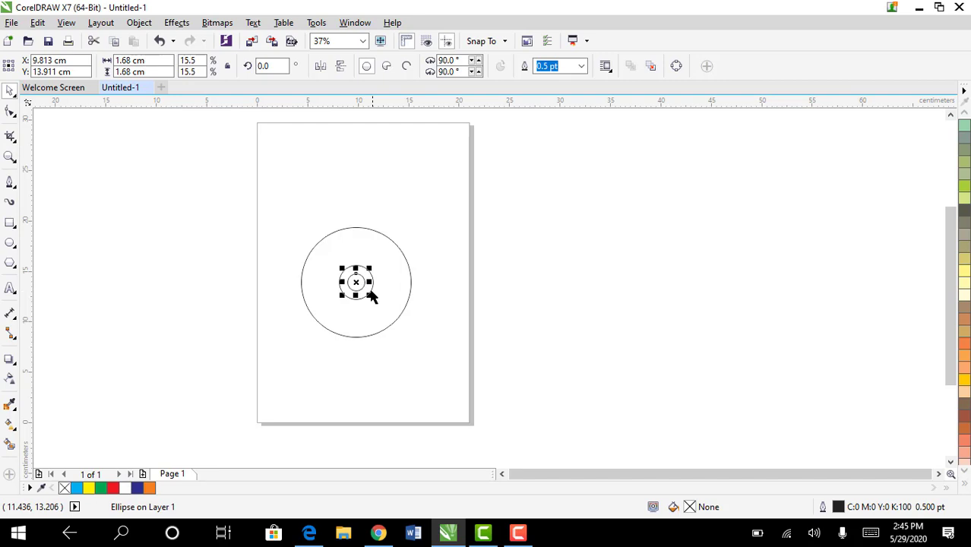
pyautogui.moveTo(370, 295); pyautogui.dragTo(368, 298)
pyautogui.moveTo(342, 268); pyautogui.dragTo(340, 266)
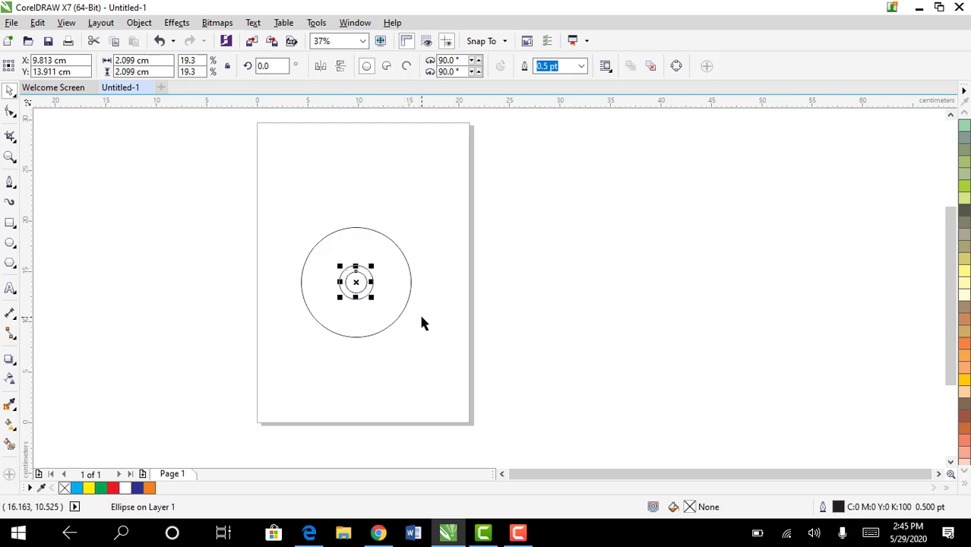
pyautogui.click(658, 301)
# - Fill the innermost circle with cyan (C:100 M:0 Y:0 K:0)
pyautogui.click(357, 294)
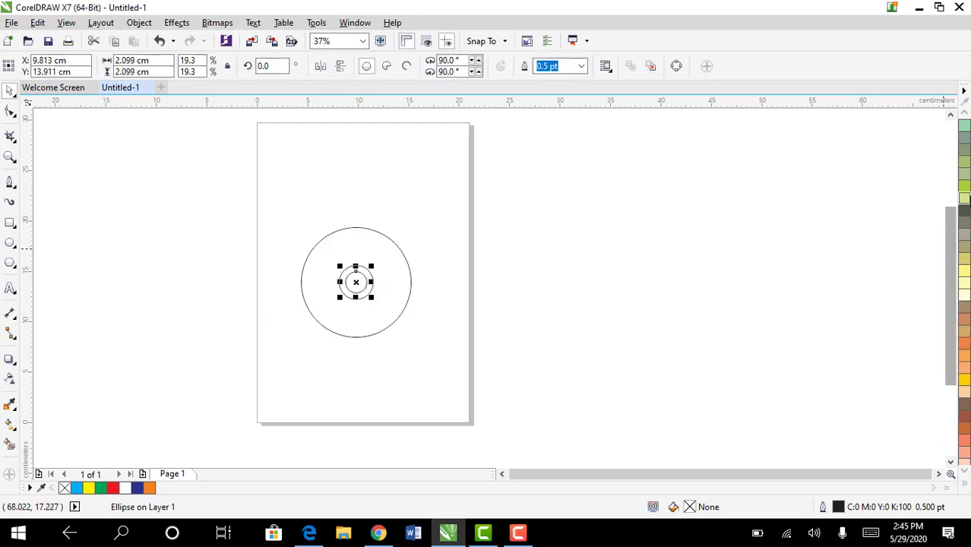
pyautogui.scroll(-5, 967, 199)
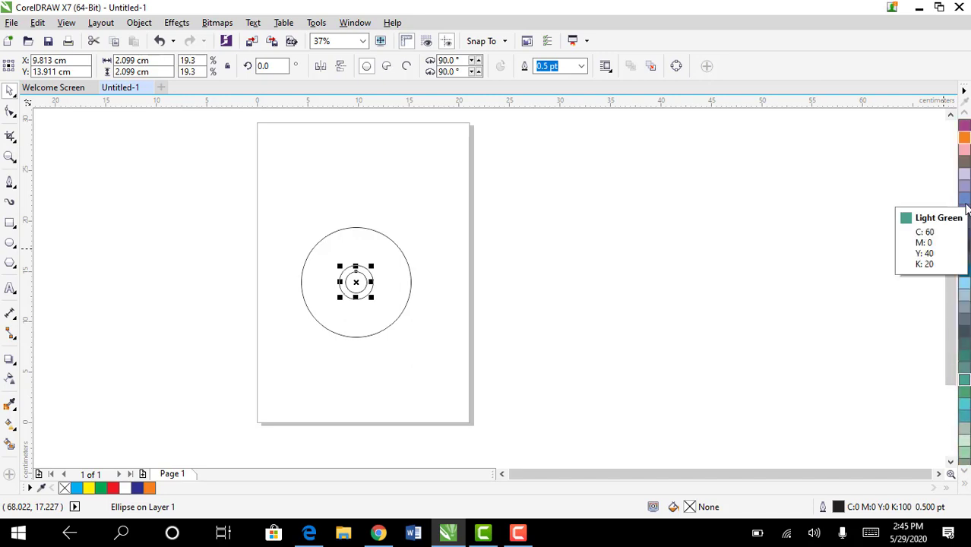
pyautogui.scroll(6, 967, 205)
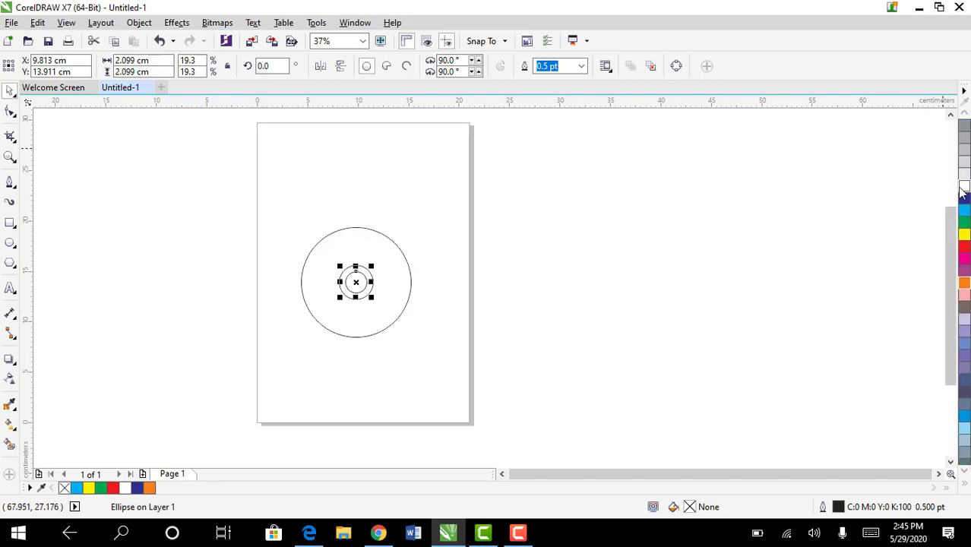
pyautogui.click(963, 211)
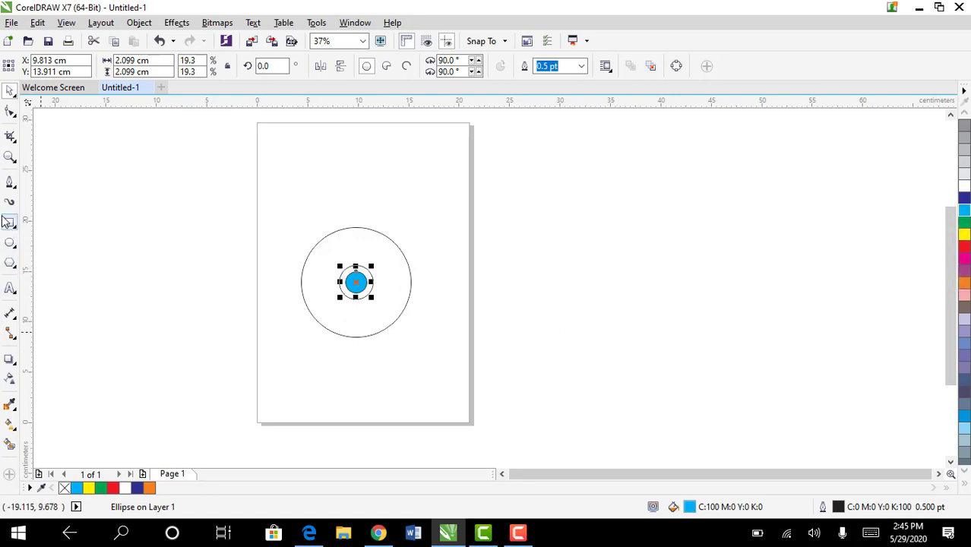
# - With the Pen tool, start a path at the large circle's lowest point, run it to the middle circle and trace that circle's right-hand arc upward
pyautogui.click(10, 183)
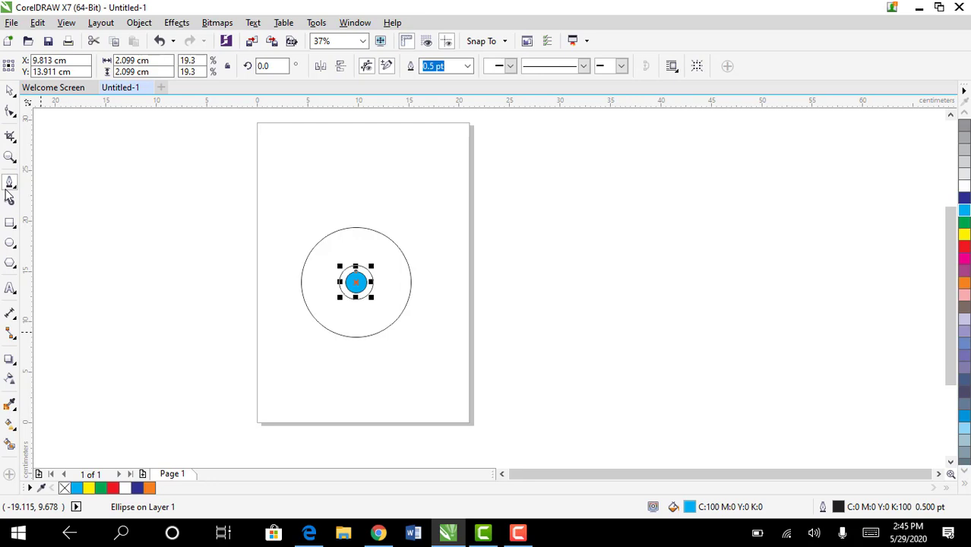
pyautogui.scroll(2, 354, 338)
pyautogui.click(357, 338)
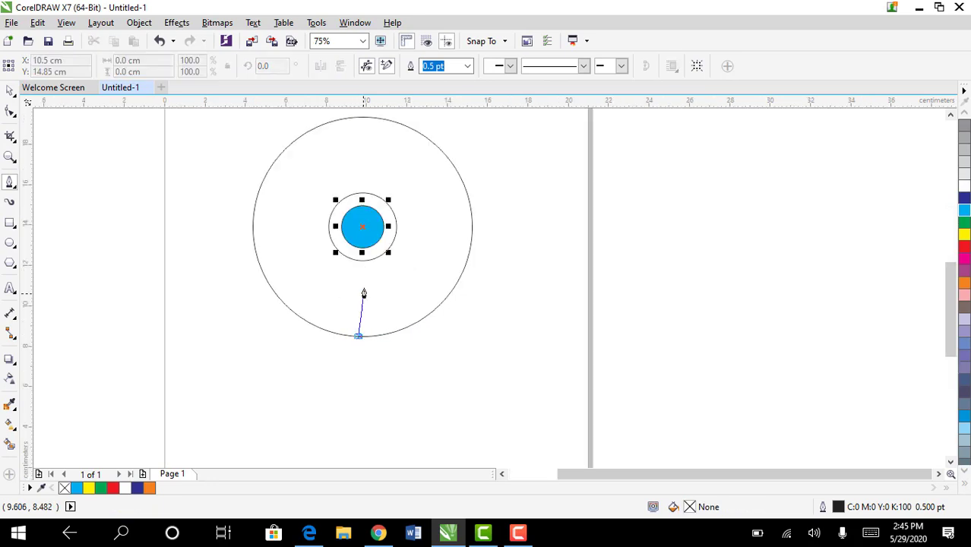
pyautogui.click(379, 257)
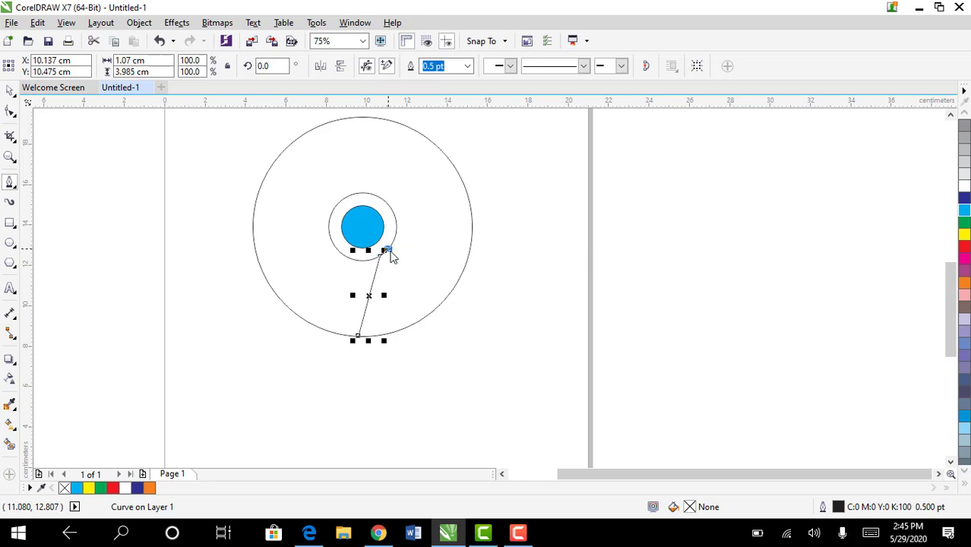
pyautogui.click(395, 236)
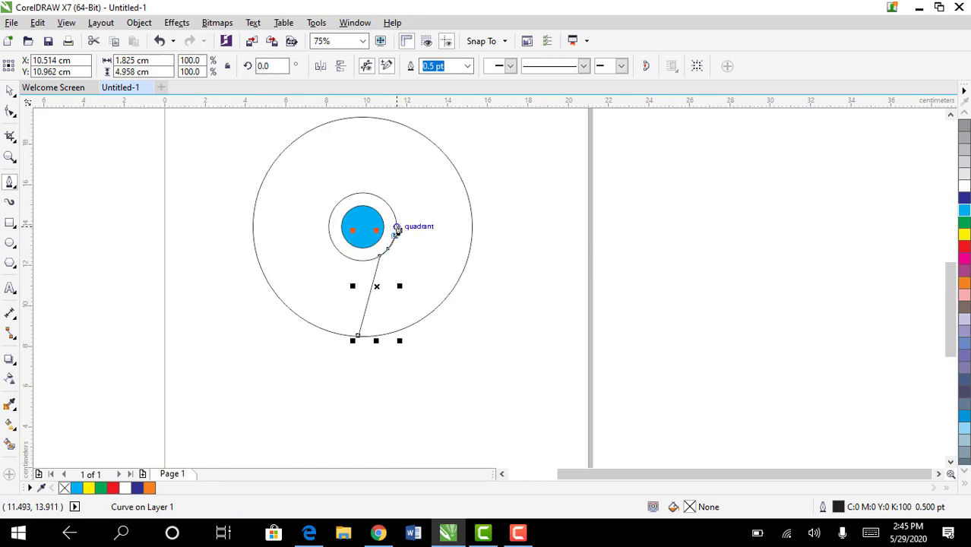
pyautogui.click(395, 218)
pyautogui.doubleClick(393, 207)
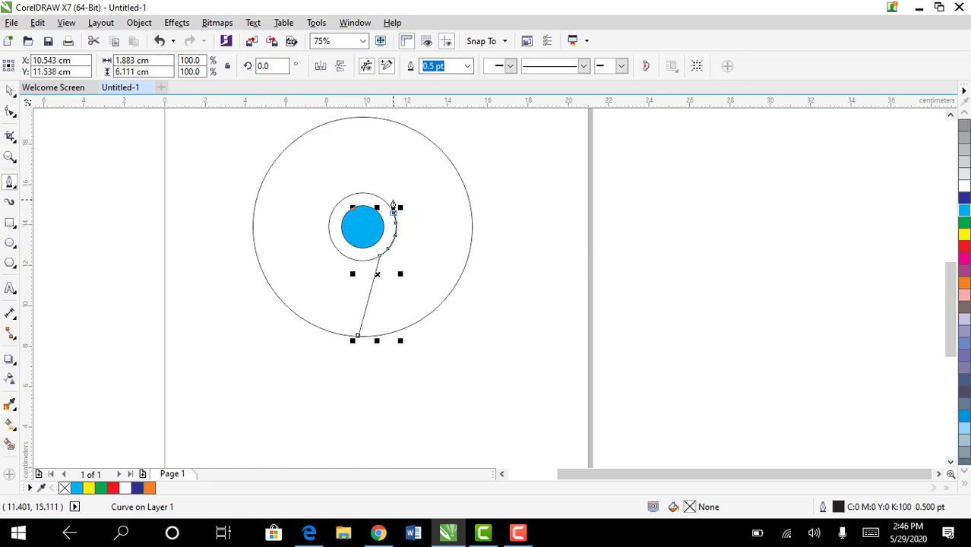
pyautogui.click(386, 204)
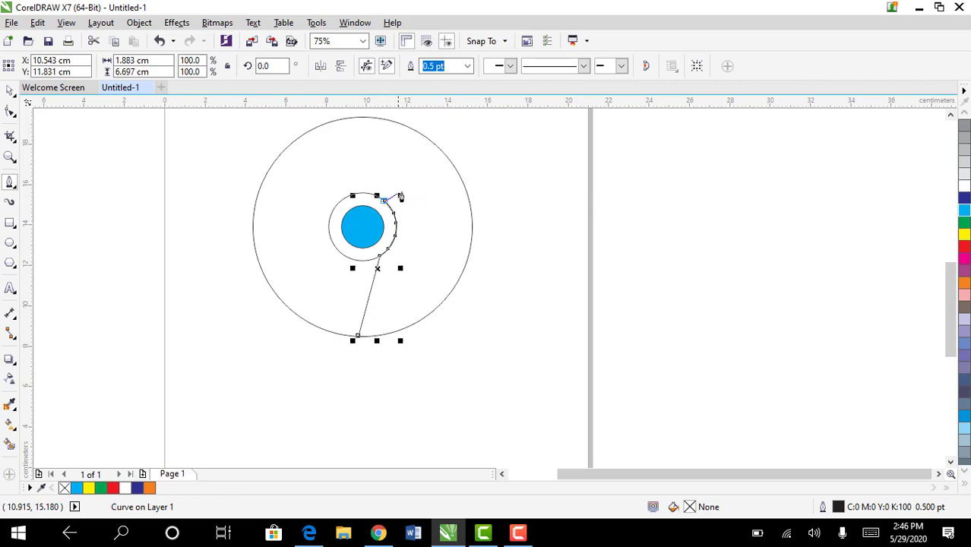
# - Run the path out to the large circle and trace that circle's right-hand arc down to the path's starting point at the bottom
pyautogui.click(460, 178)
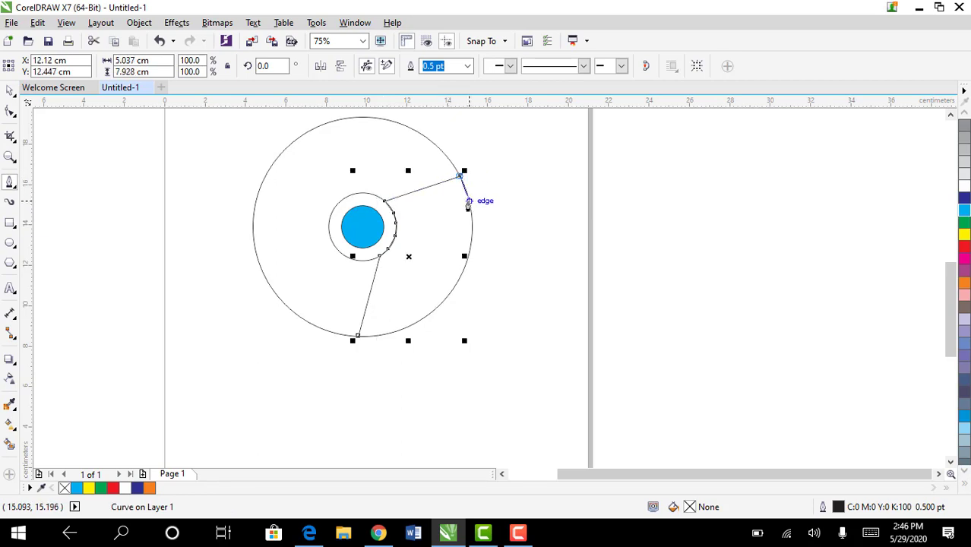
pyautogui.click(468, 203)
pyautogui.click(471, 227)
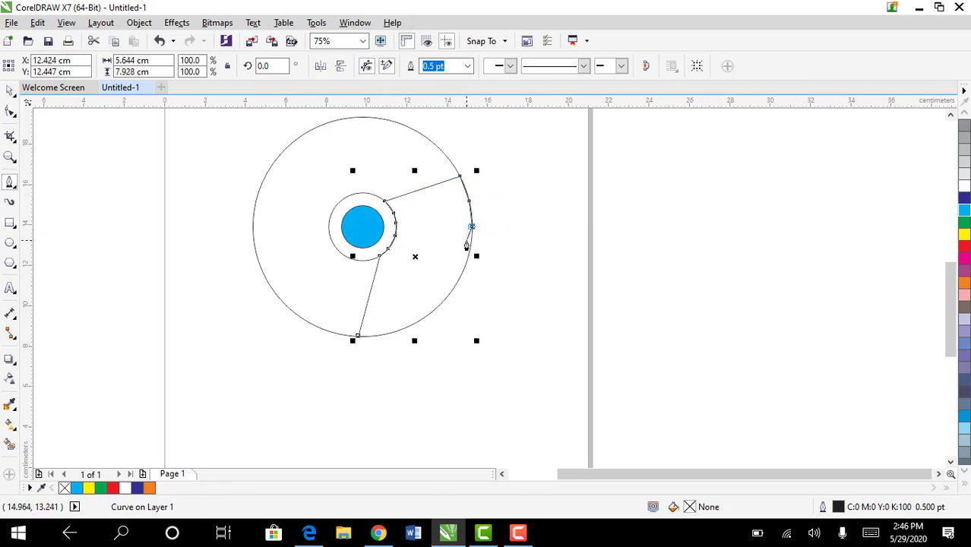
pyautogui.click(469, 245)
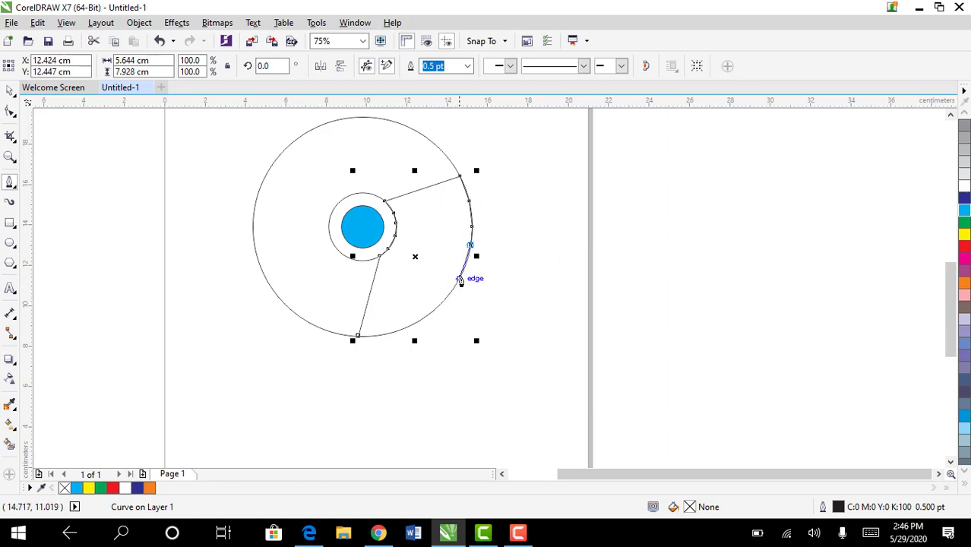
pyautogui.click(461, 274)
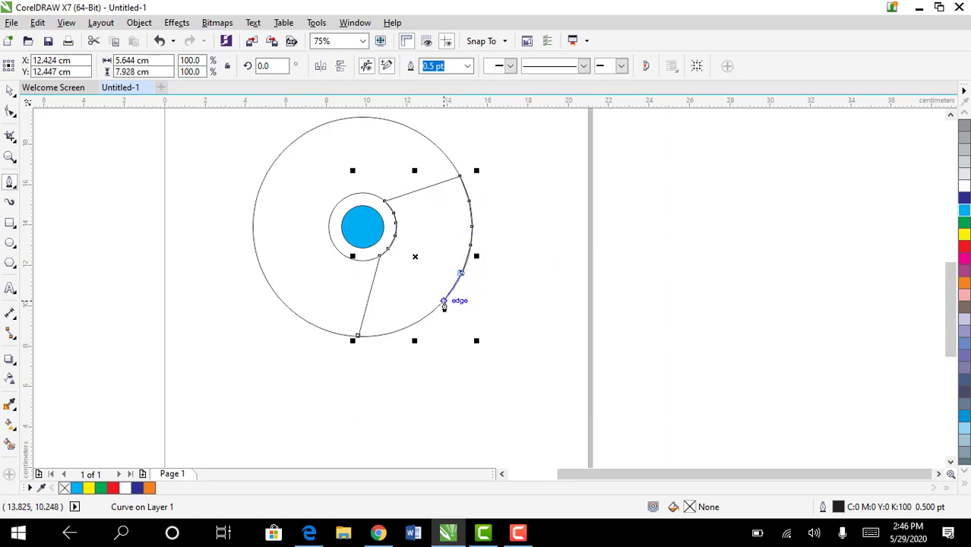
pyautogui.click(449, 294)
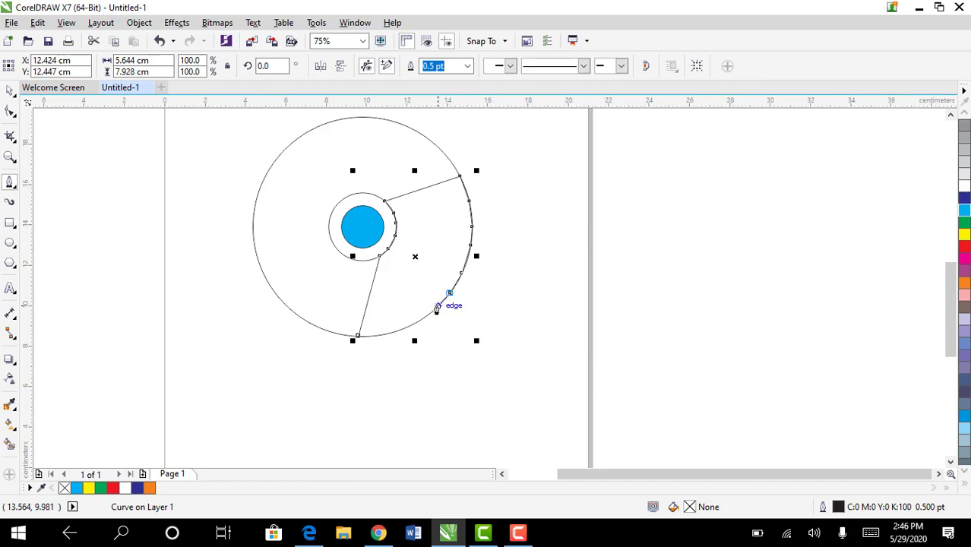
pyautogui.click(437, 304)
pyautogui.click(423, 319)
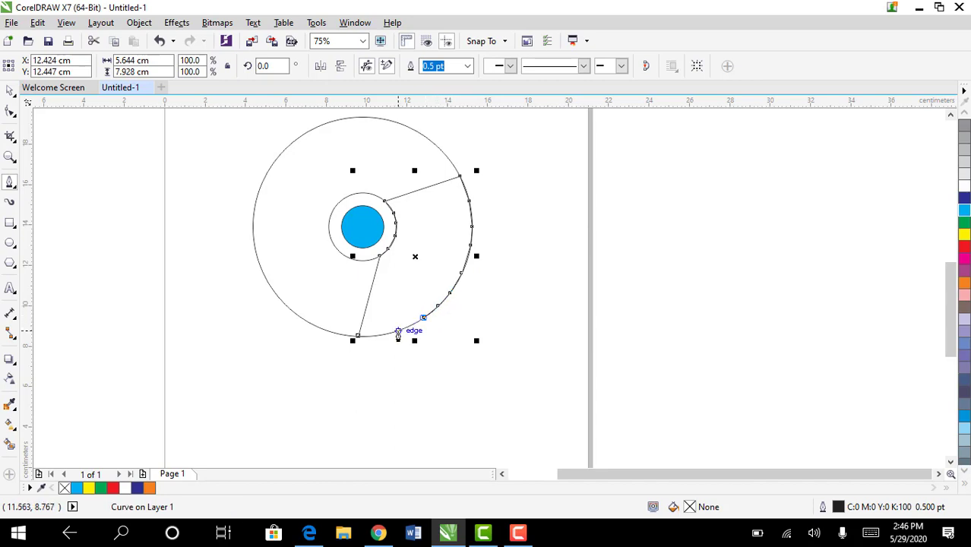
pyautogui.click(375, 336)
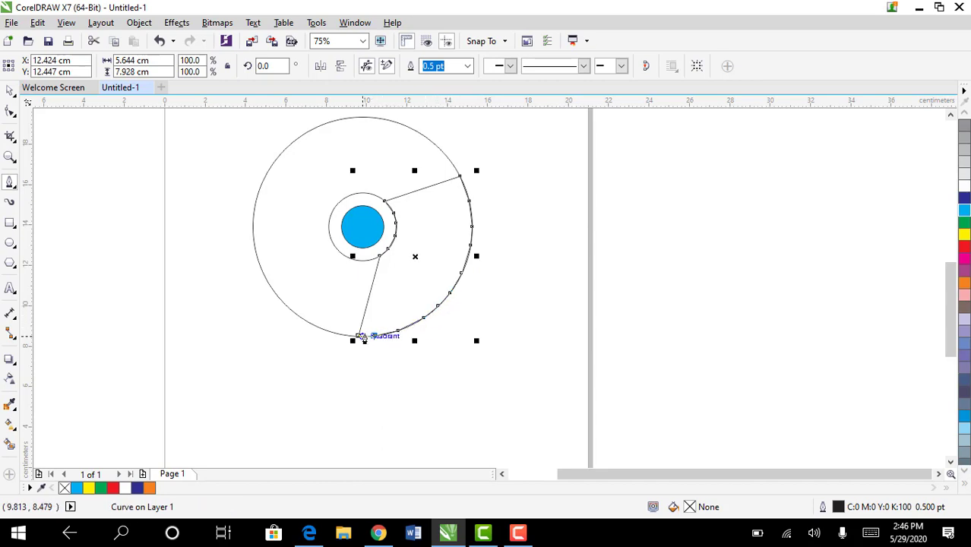
pyautogui.click(359, 335)
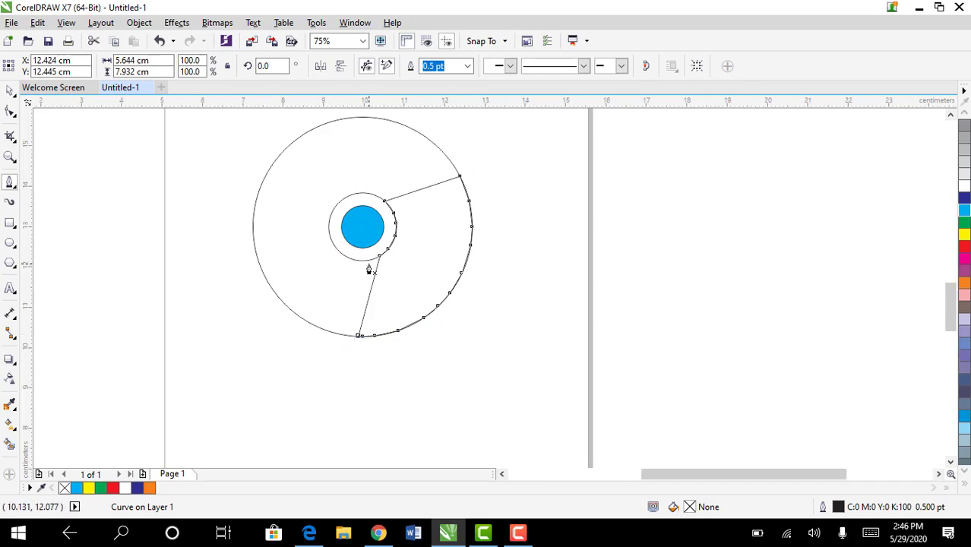
# - Start a second pen path on the middle circle's lower-right edge, run it to the large circle's lowest point and trace the large circle's left-hand arc upward
pyautogui.scroll(2, 371, 267)
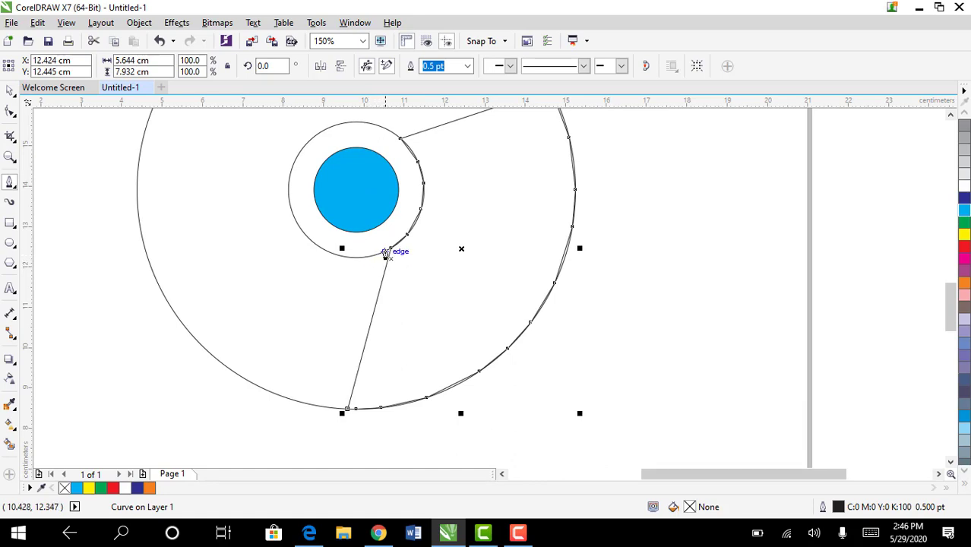
pyautogui.click(386, 252)
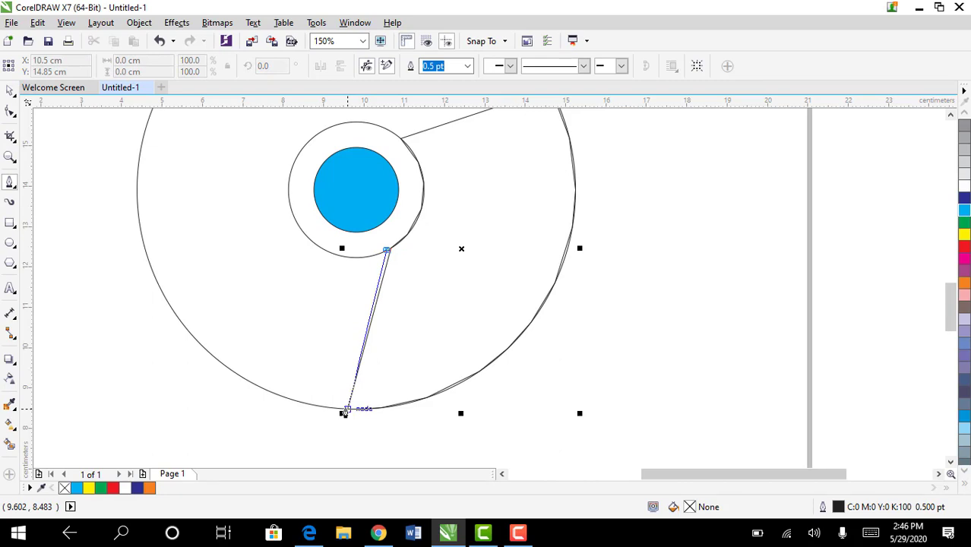
pyautogui.moveTo(345, 410); pyautogui.dragTo(301, 405)
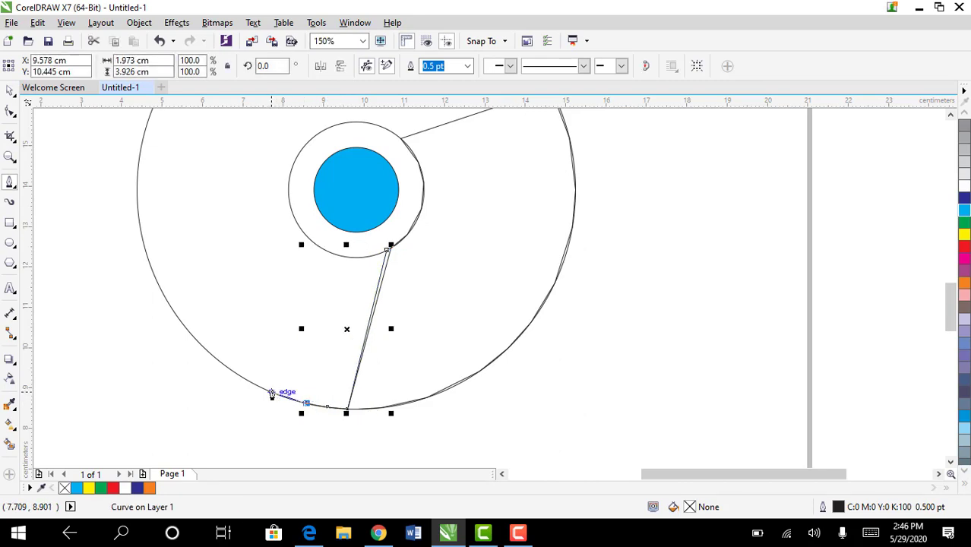
pyautogui.click(271, 392)
pyautogui.click(233, 372)
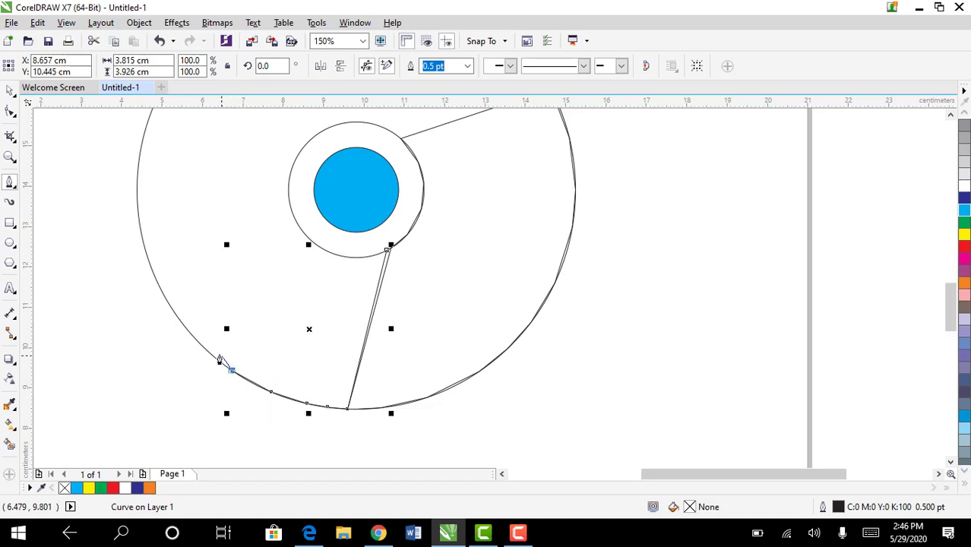
pyautogui.click(207, 350)
pyautogui.click(181, 322)
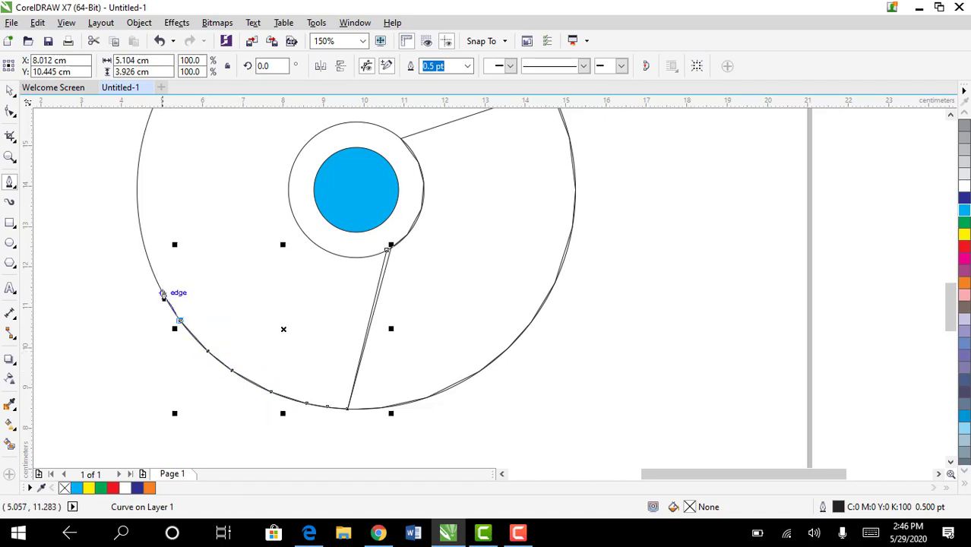
pyautogui.click(160, 291)
pyautogui.click(149, 266)
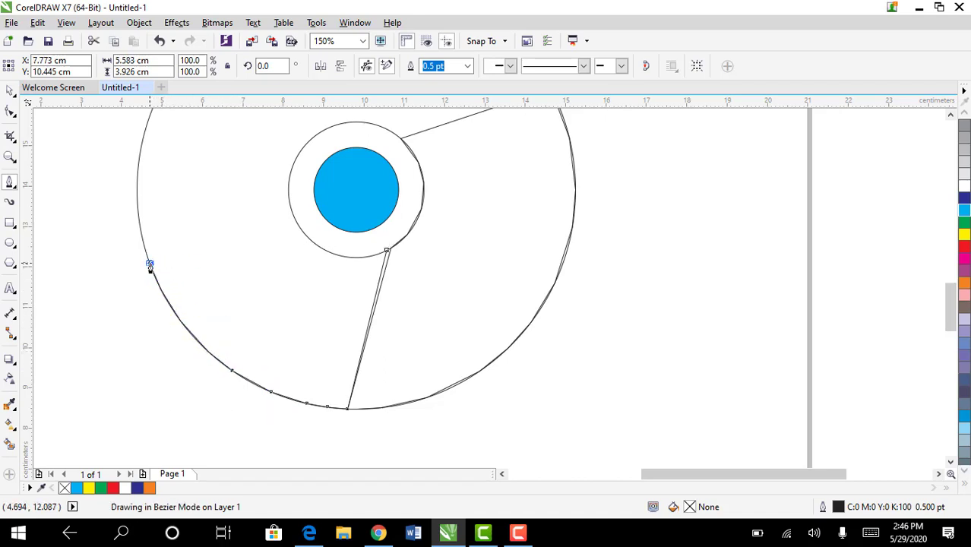
pyautogui.click(139, 226)
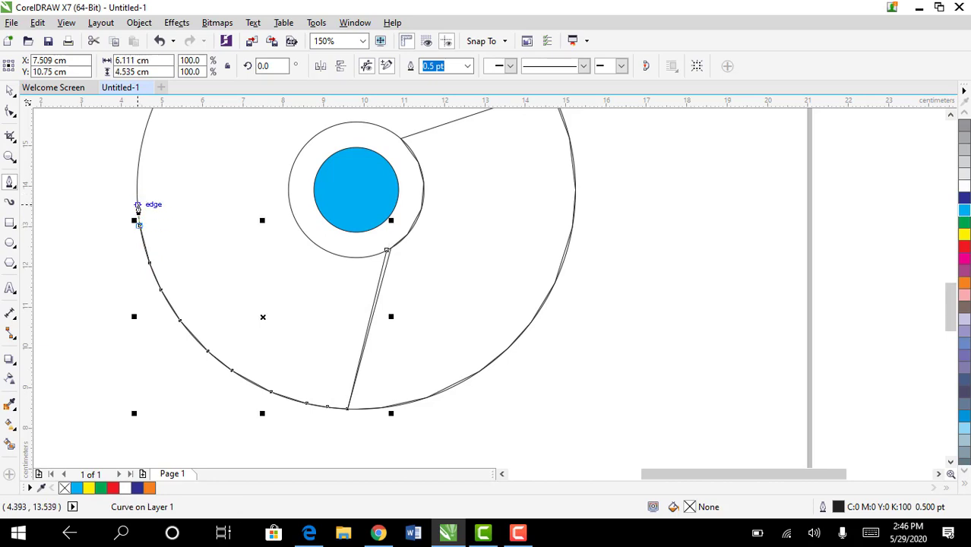
pyautogui.click(137, 204)
pyautogui.click(137, 175)
pyautogui.scroll(-1, 136, 175)
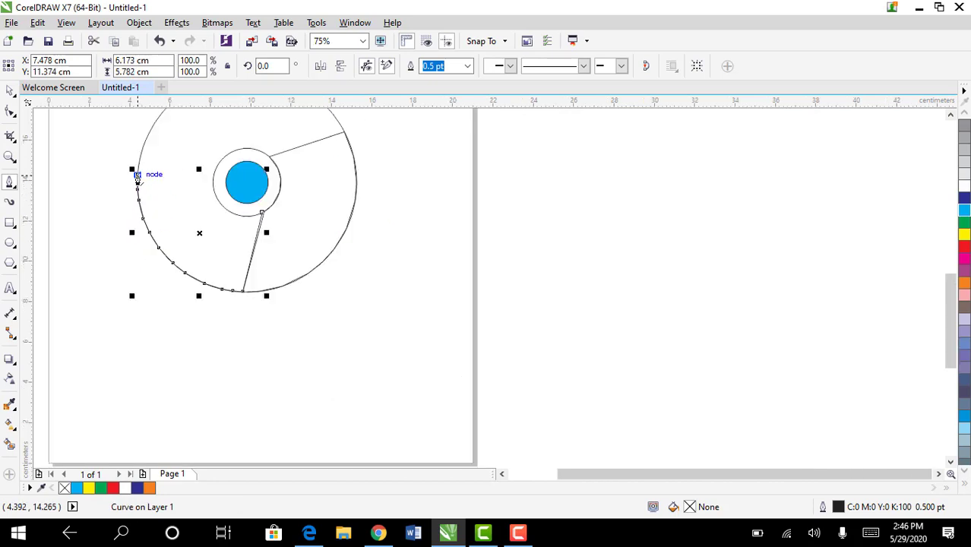
pyautogui.click(139, 160)
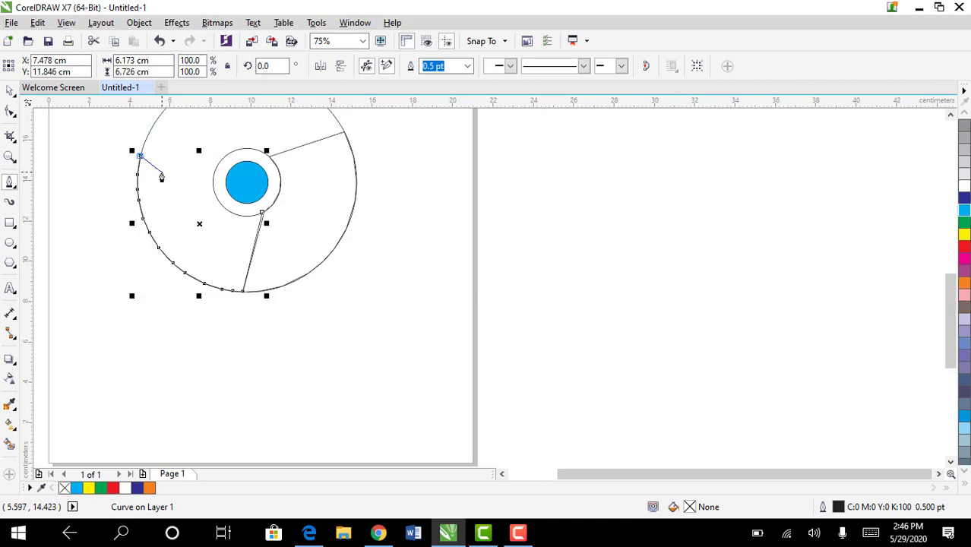
# - Close the second path along the middle circle's lower-left arc and fill the segment with green (C:100 M:0 Y:100 K:0)
pyautogui.click(211, 188)
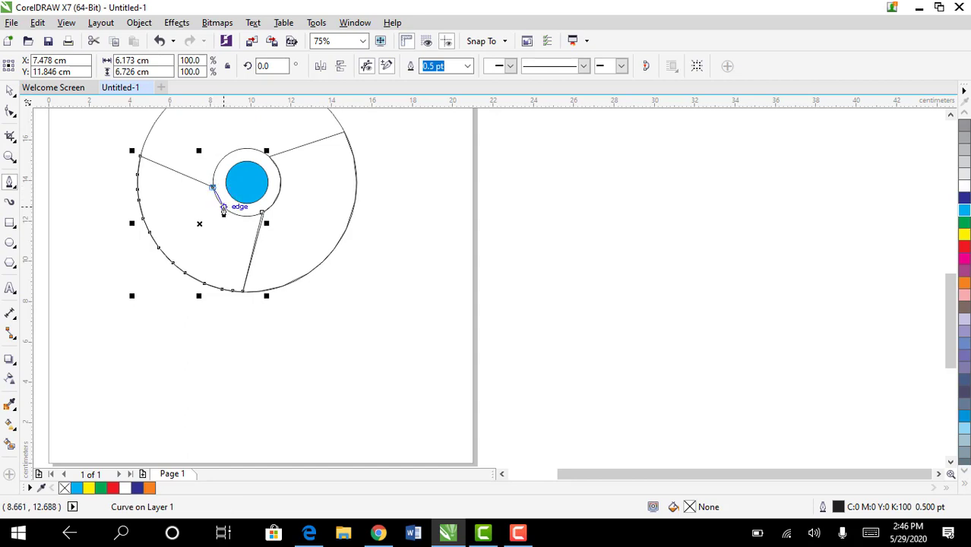
pyautogui.click(263, 216)
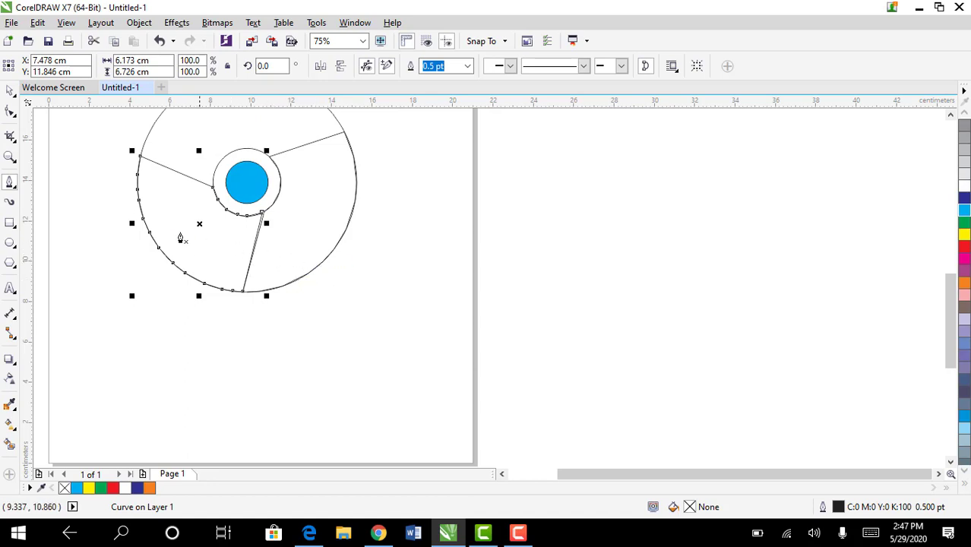
pyautogui.click(963, 223)
pyautogui.click(9, 91)
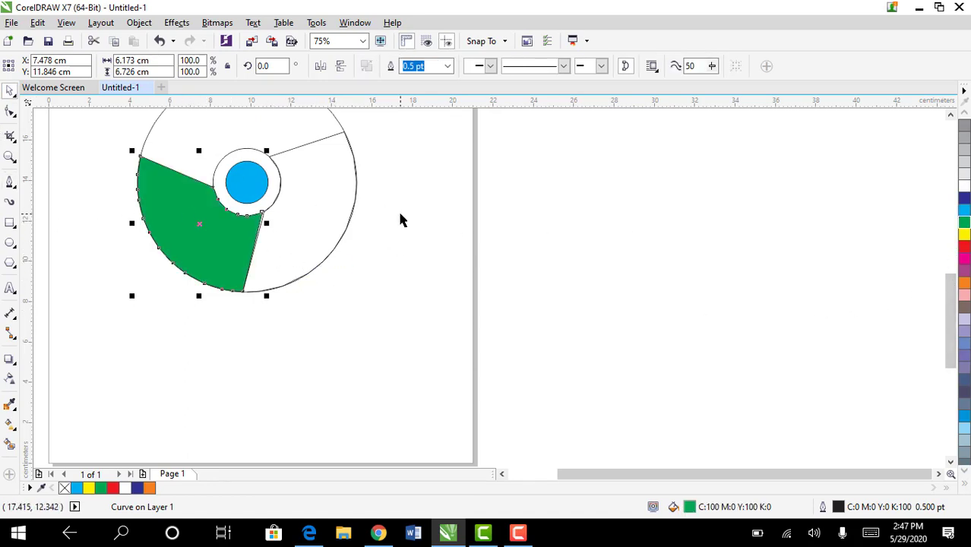
# - Assign a yellow fill (C:0 M:0 Y:100 K:0) to the right-hand segment's path
pyautogui.click(293, 211)
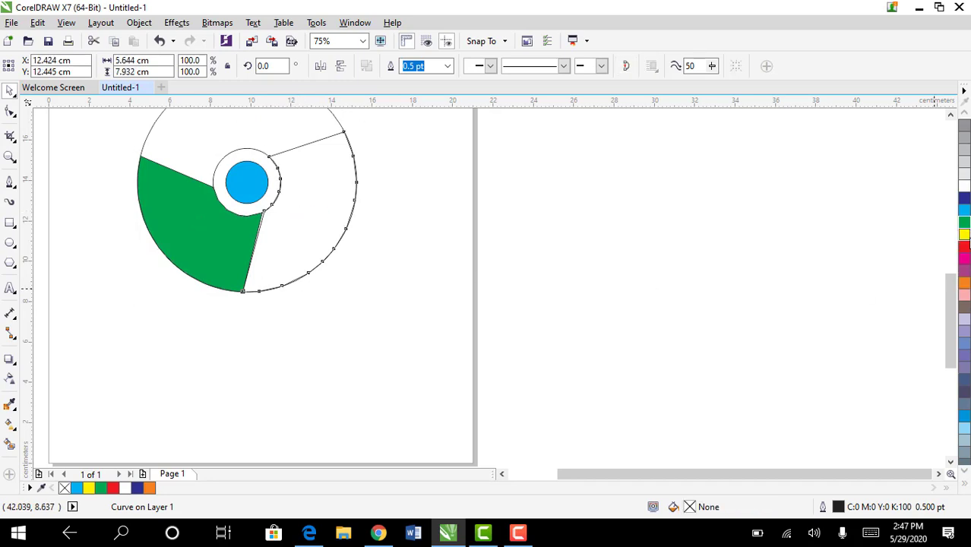
pyautogui.click(963, 235)
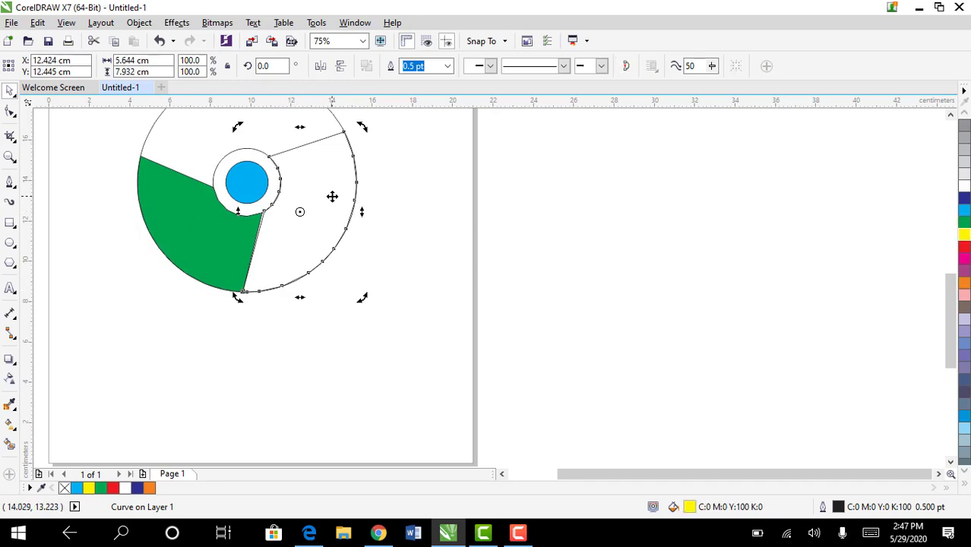
pyautogui.doubleClick(334, 196)
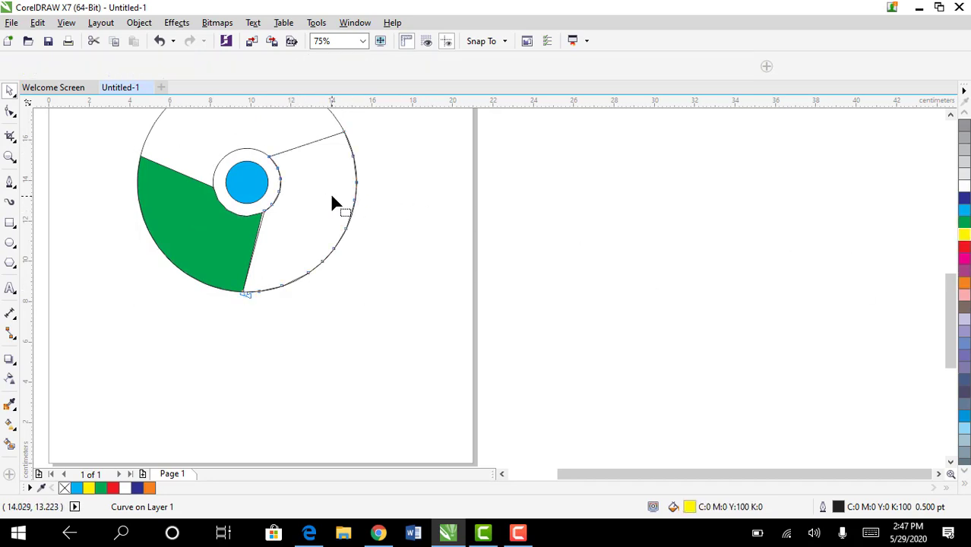
pyautogui.click(8, 91)
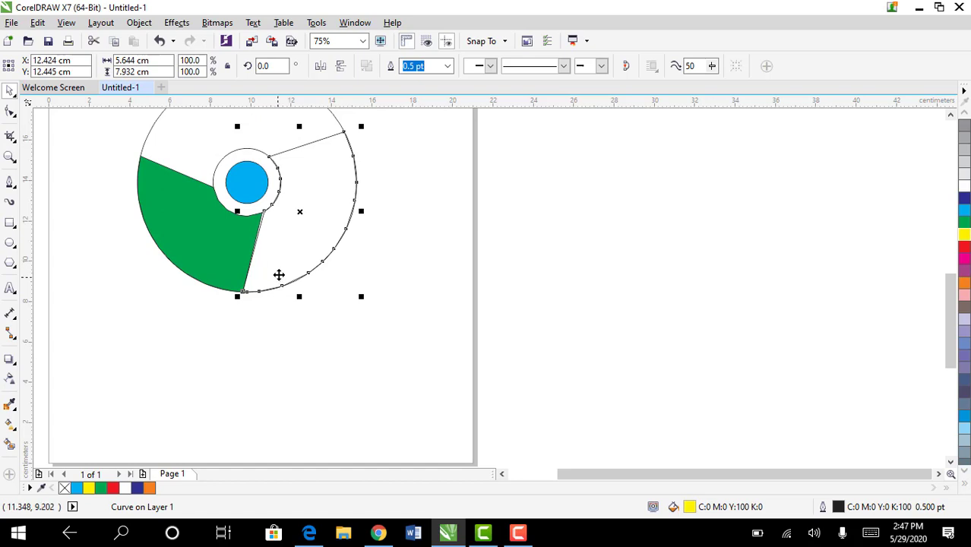
# - Fill the large outer circle with red
pyautogui.click(209, 148)
pyautogui.click(208, 147)
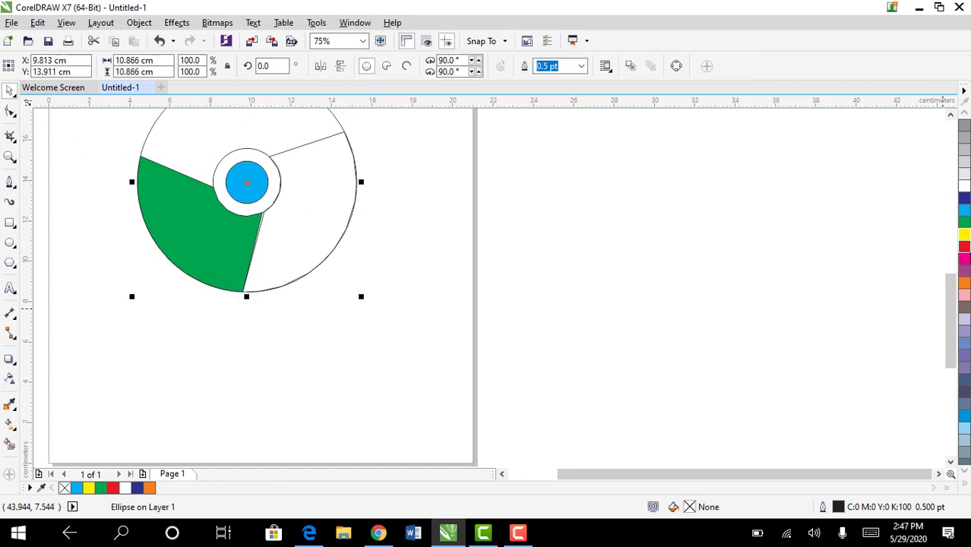
pyautogui.click(963, 246)
# - Shift the right-hand segment up by about 0.14 cm and close its open outline at its lowest point with the Pen tool
pyautogui.click(300, 220)
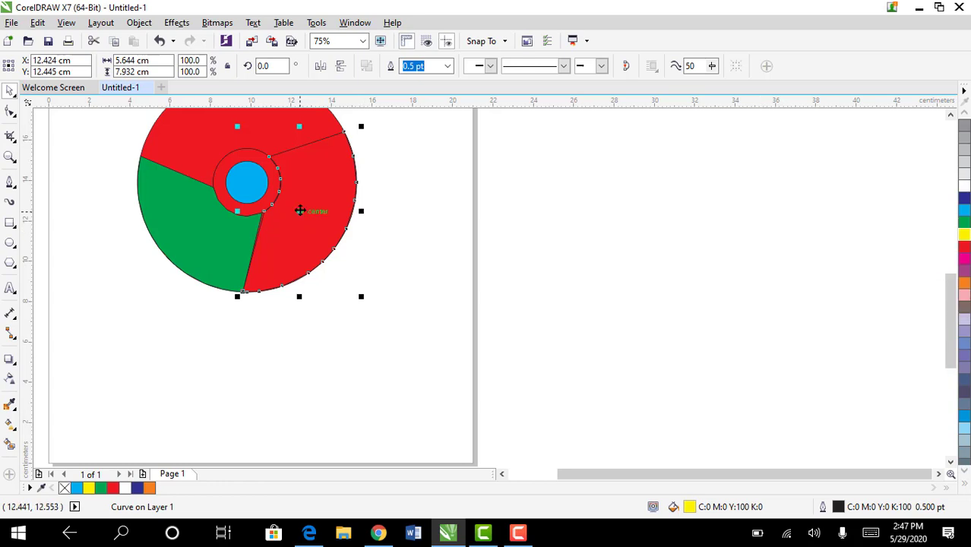
pyautogui.moveTo(300, 211)
pyautogui.mouseDown()
pyautogui.moveTo(360, 246)
pyautogui.moveTo(387, 319)
pyautogui.moveTo(294, 193)
pyautogui.mouseUp()
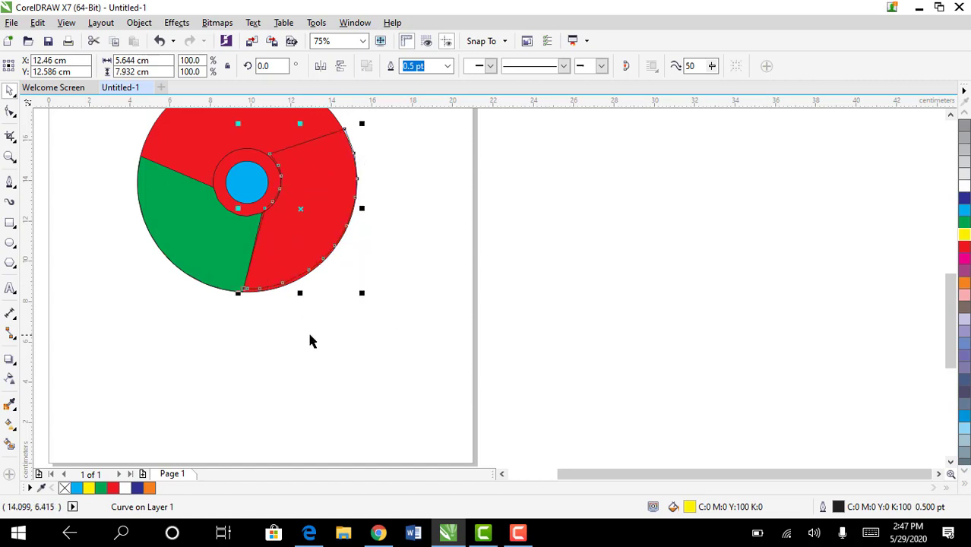
pyautogui.scroll(2, 310, 340)
pyautogui.scroll(-1, 95, 203)
pyautogui.scroll(-1, 95, 204)
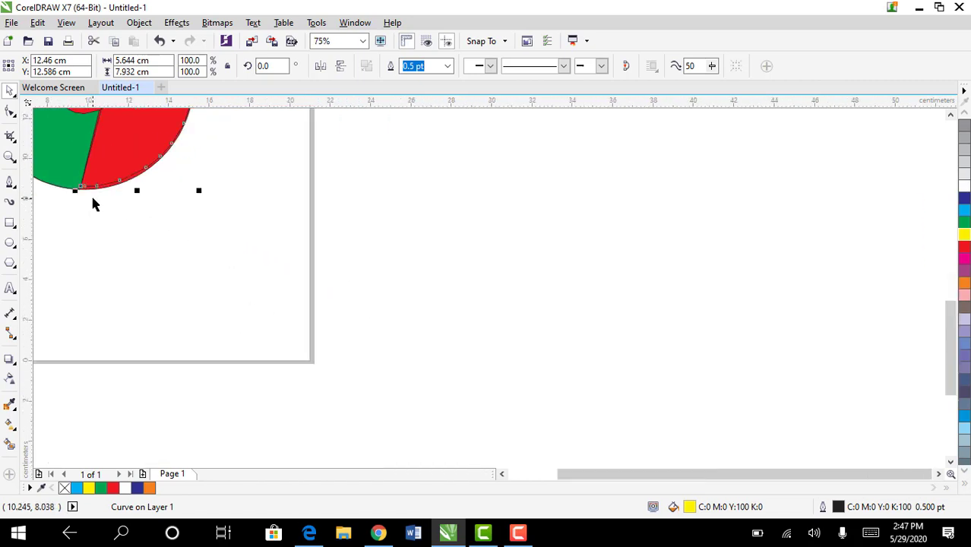
pyautogui.click(10, 182)
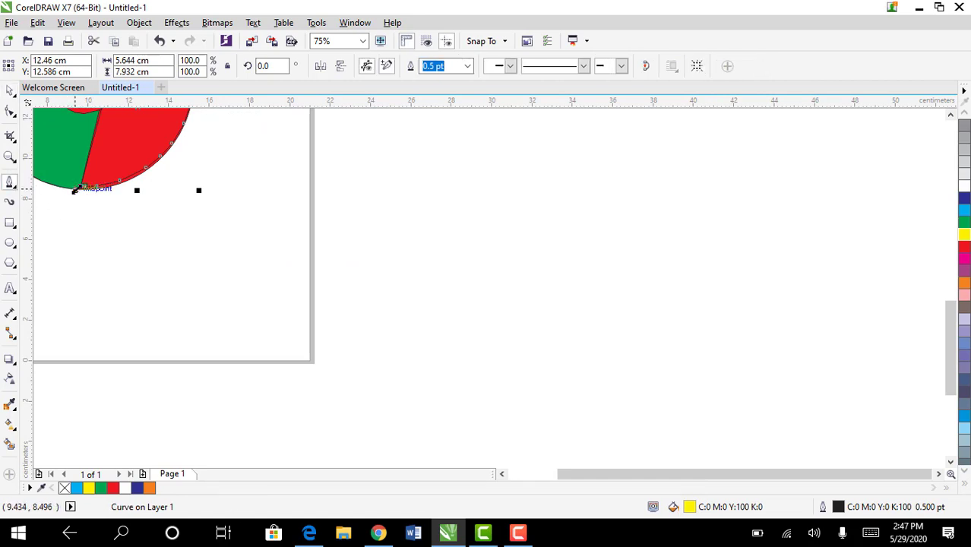
pyautogui.click(76, 190)
pyautogui.scroll(2, 196, 272)
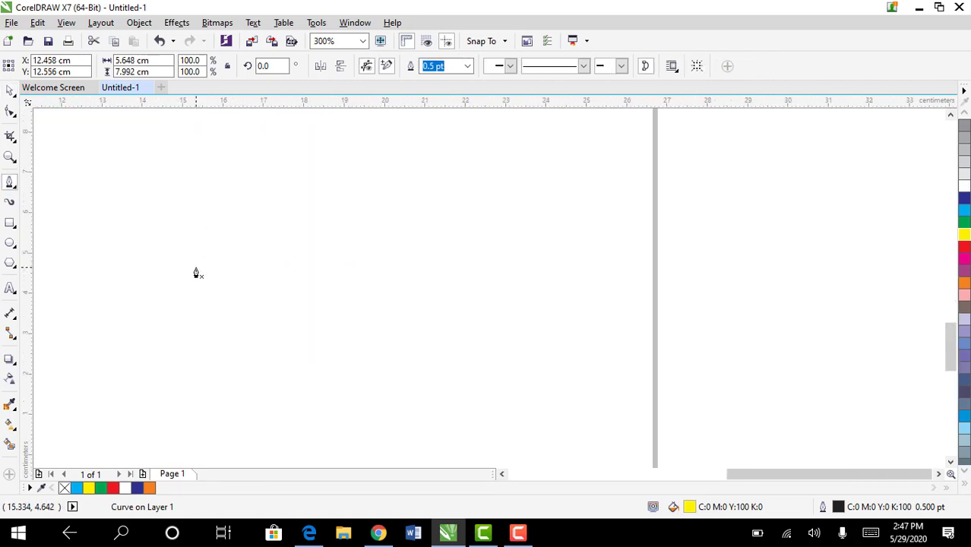
# - Fill the middle circle around the cyan centre with white (C:0 M:0 Y:0 K:0) and deselect it
pyautogui.scroll(-4, 195, 272)
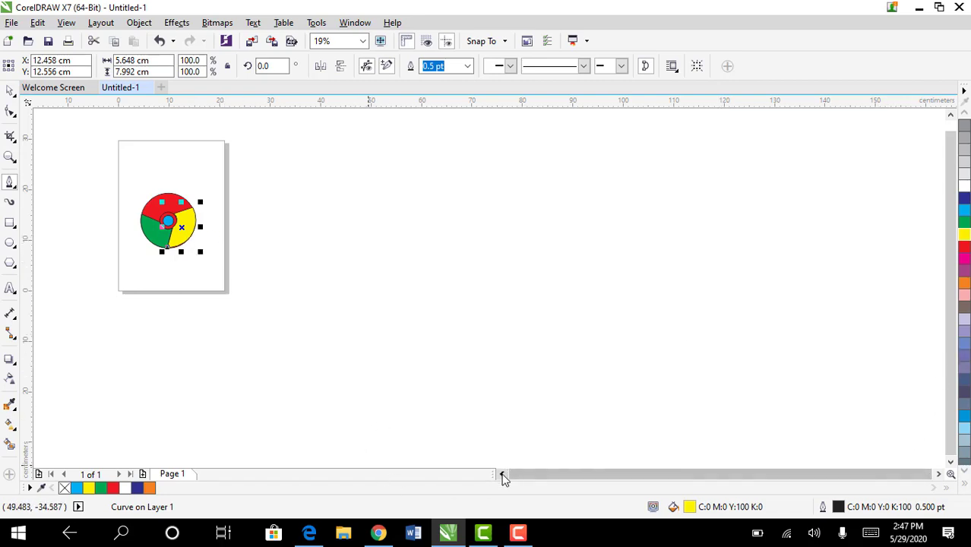
pyautogui.hscroll(-3, 502, 477)
pyautogui.scroll(1, 390, 315)
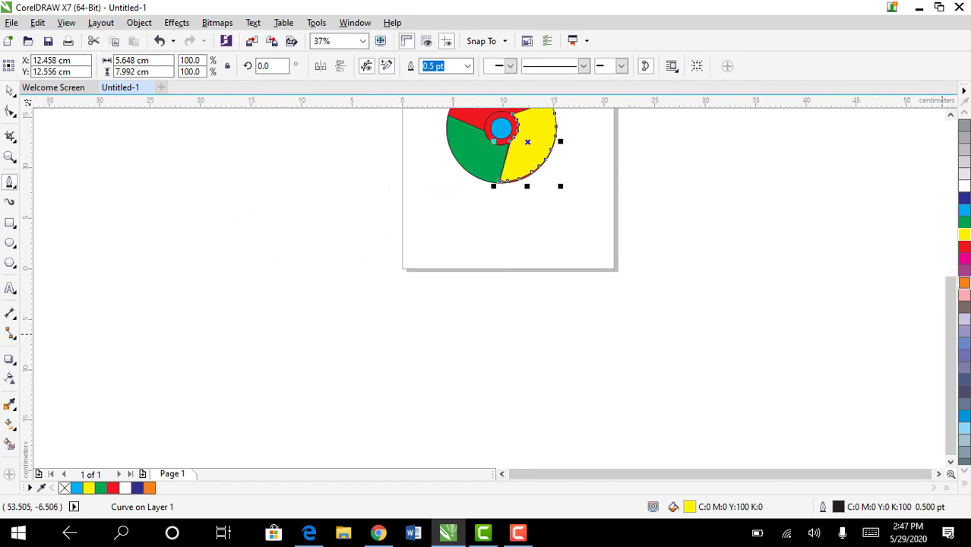
pyautogui.moveTo(949, 281)
pyautogui.mouseDown()
pyautogui.moveTo(954, 218)
pyautogui.moveTo(867, 215)
pyautogui.mouseUp()
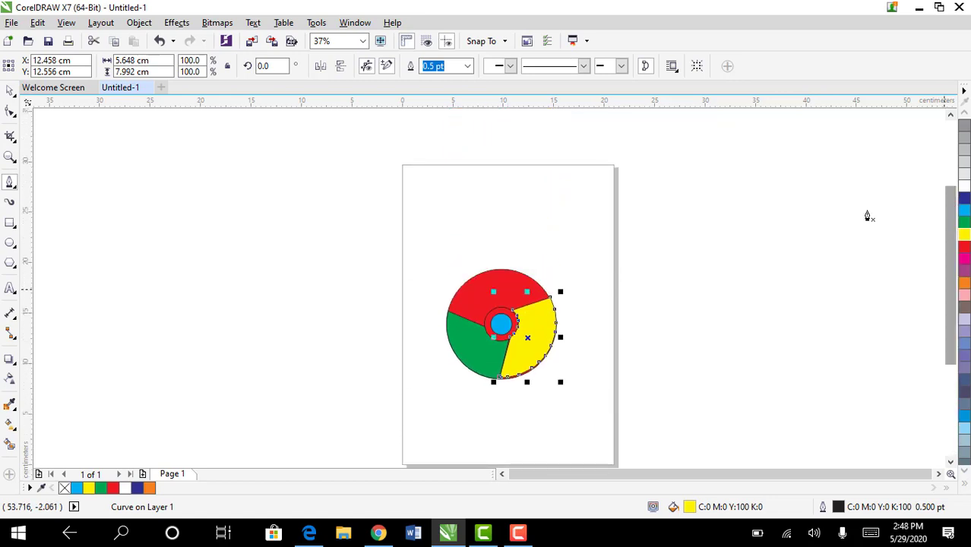
pyautogui.click(11, 91)
pyautogui.click(499, 314)
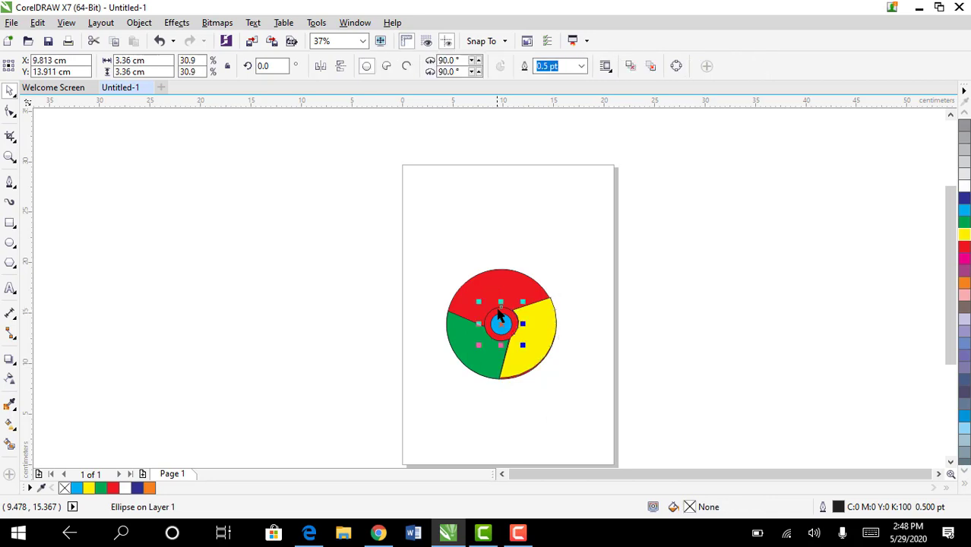
pyautogui.click(493, 314)
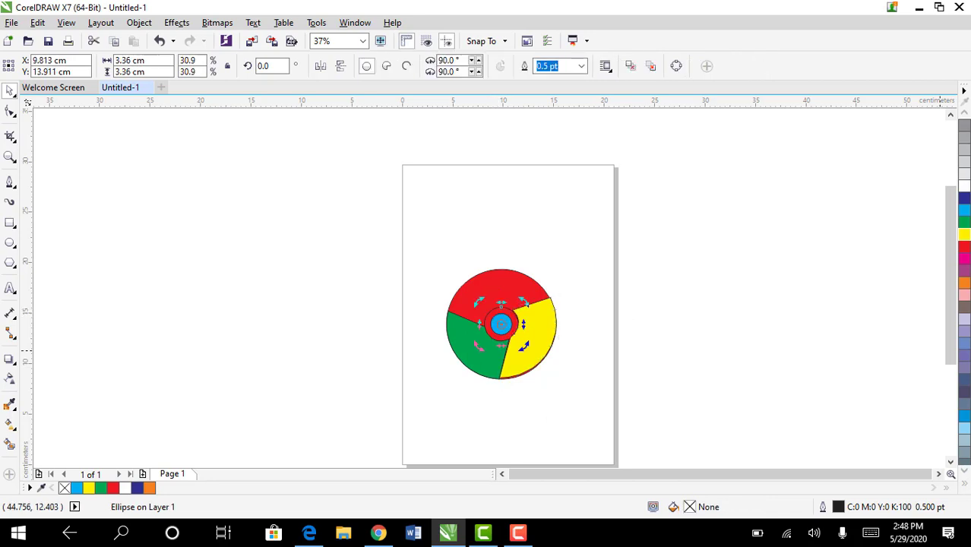
pyautogui.click(963, 176)
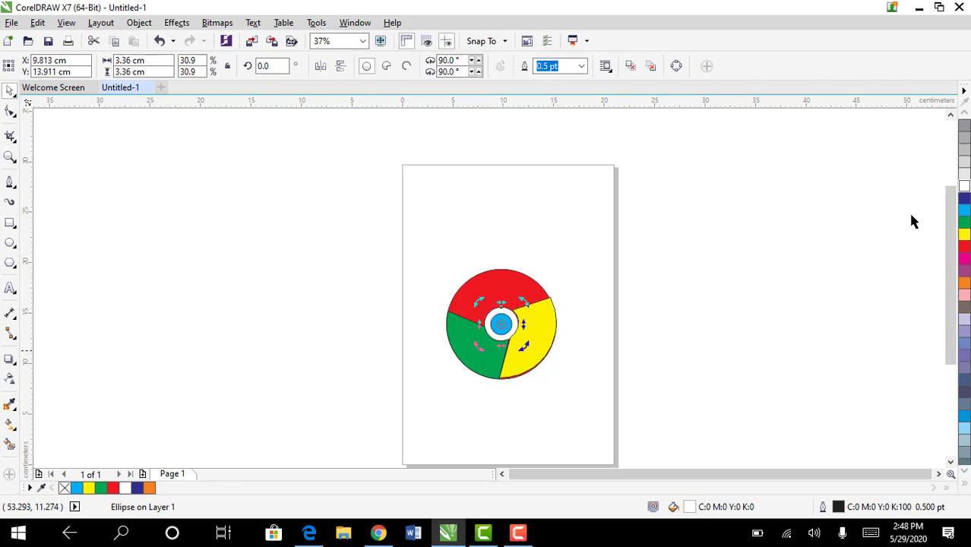
pyautogui.click(773, 293)
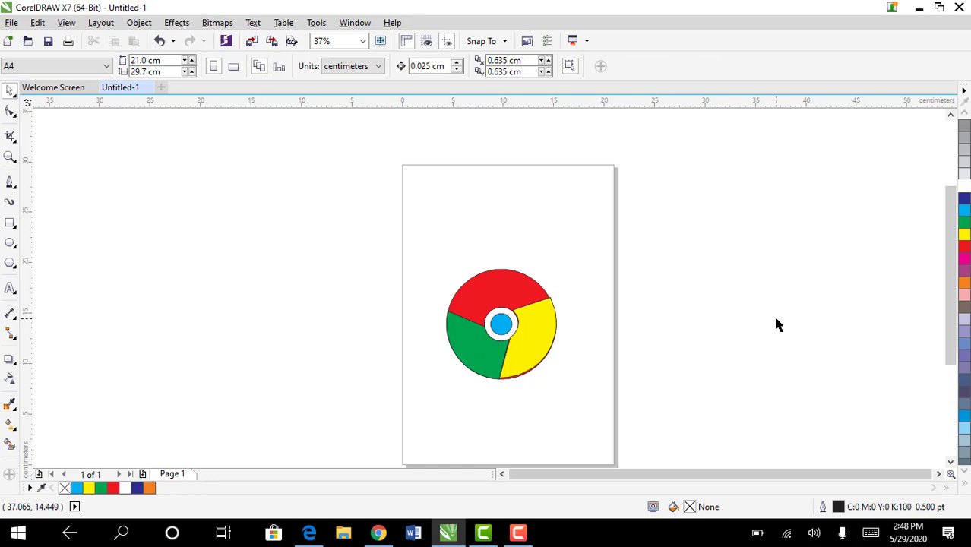